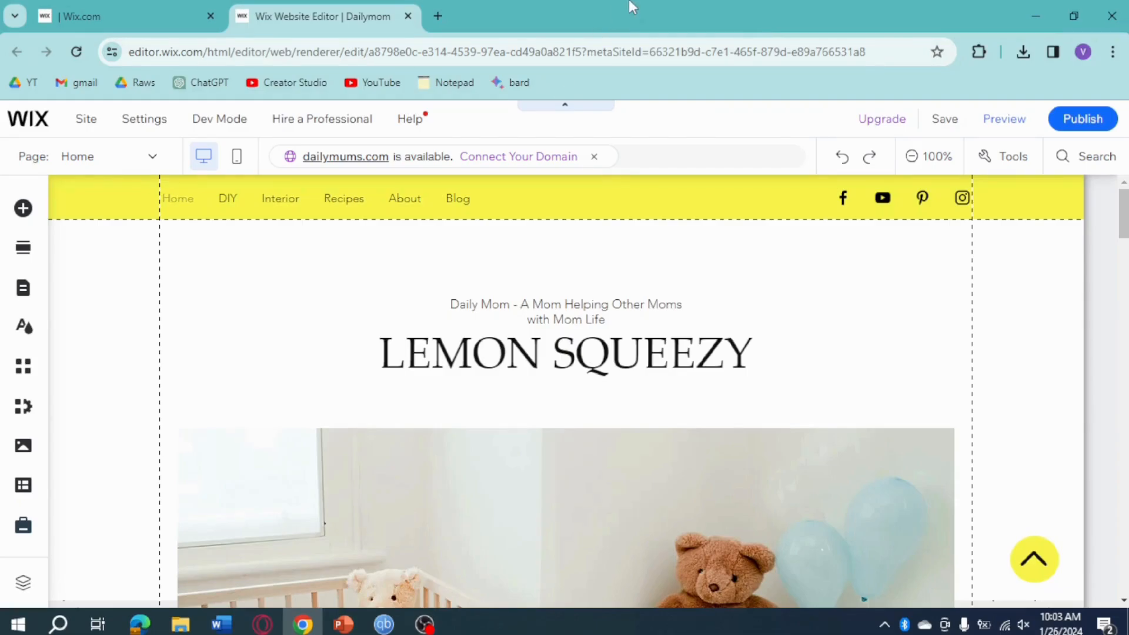
Zoom the site editor out to 50% and reset the browser page zoom to its default.
{"action": "mouse_move", "coordinate": [1108, 413]}
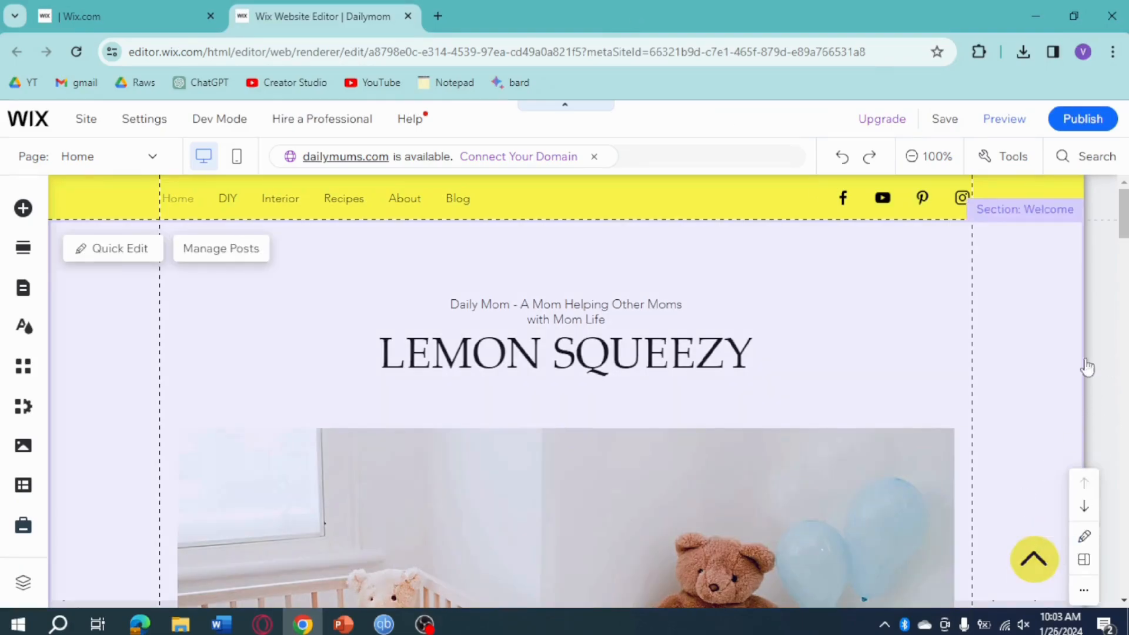
{"action": "mouse_move", "coordinate": [1111, 197]}
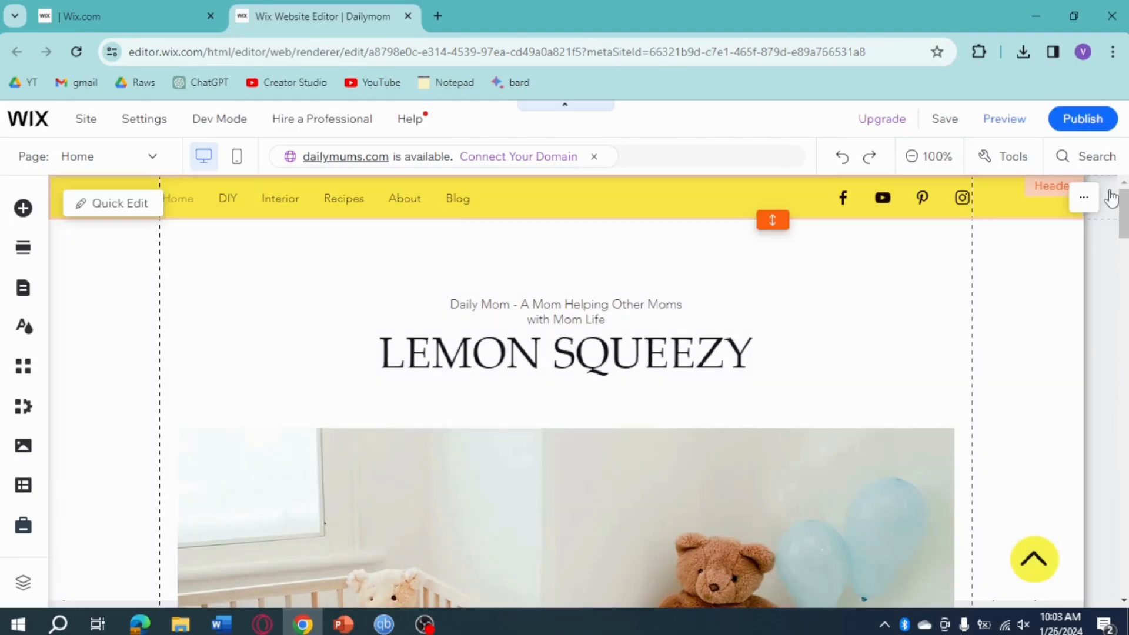
{"action": "mouse_move", "coordinate": [1079, 328]}
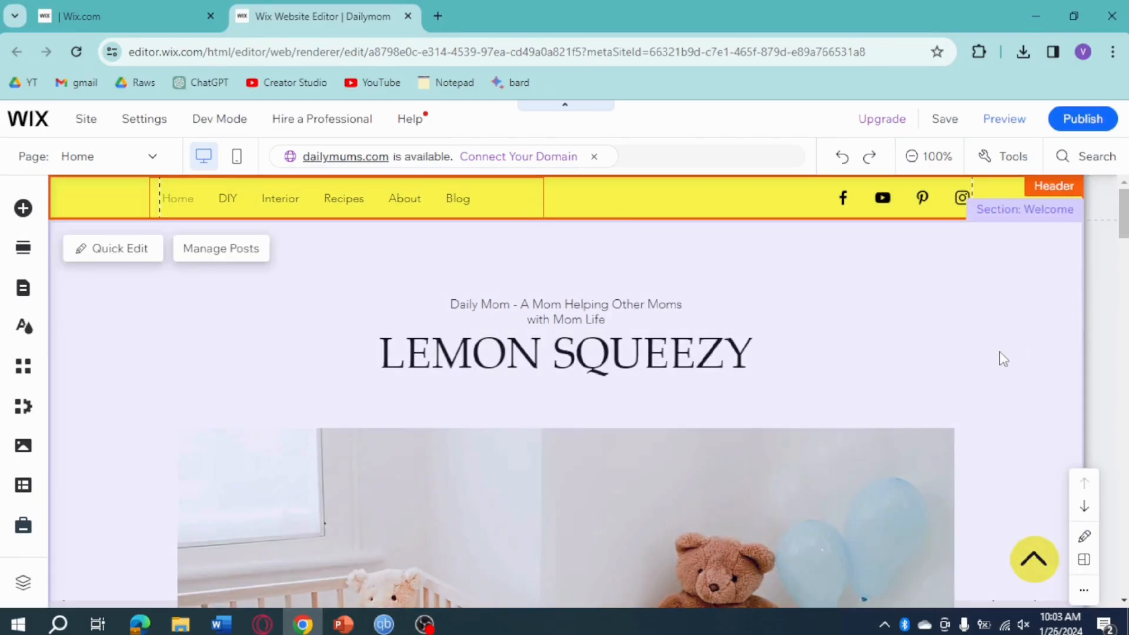
{"action": "key", "text": "ctrl+minus"}
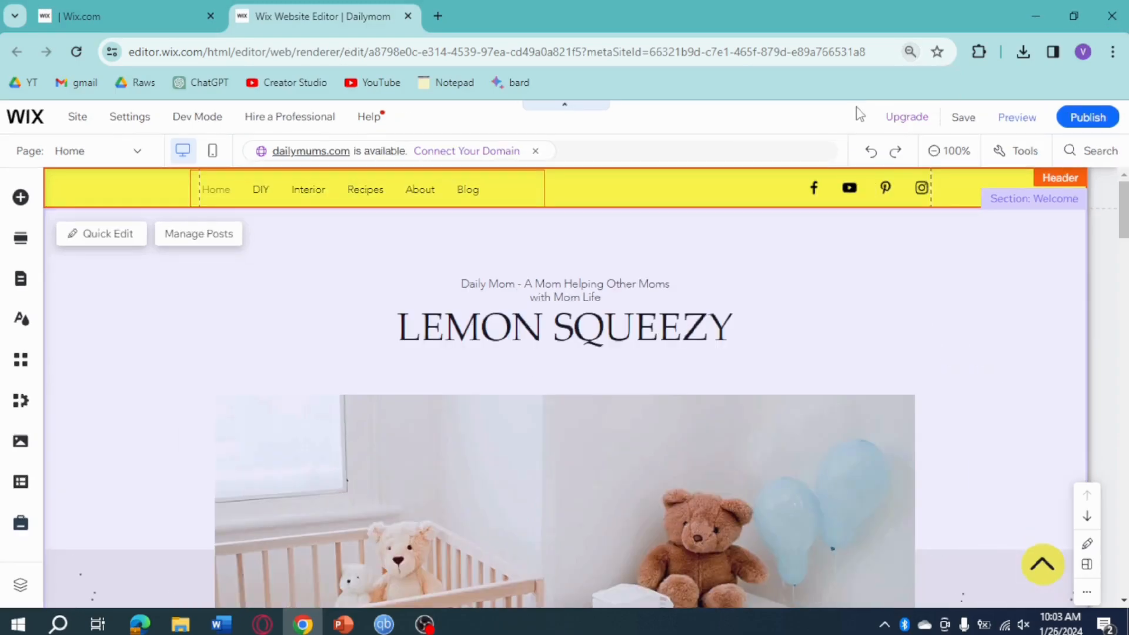
{"action": "left_click", "coordinate": [944, 154]}
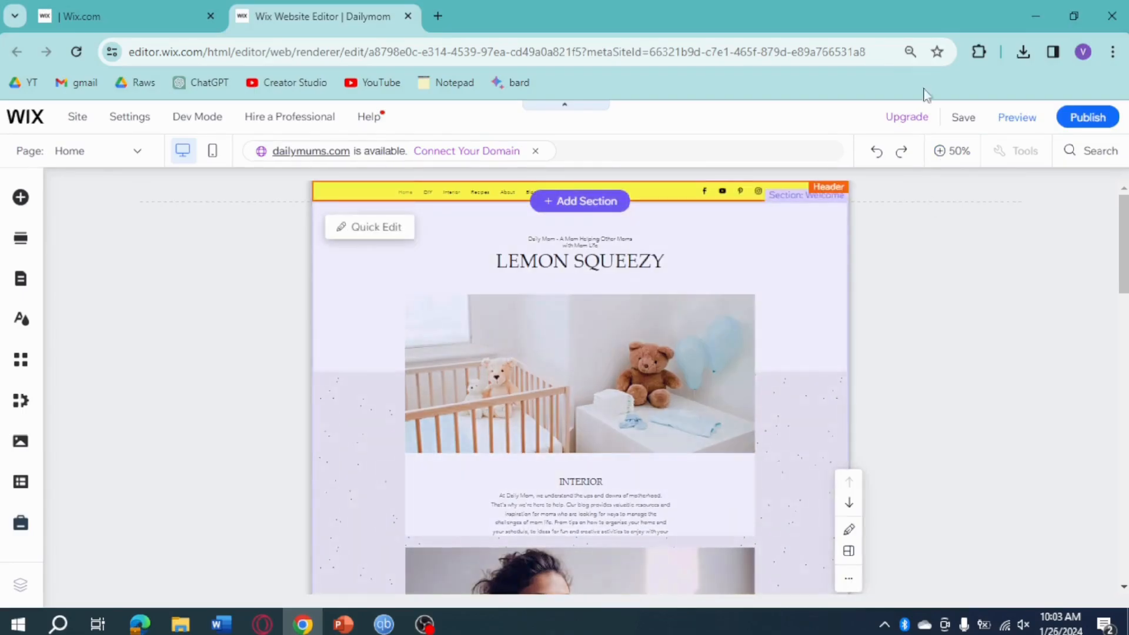
{"action": "left_click", "coordinate": [910, 52]}
{"action": "left_click", "coordinate": [917, 88]}
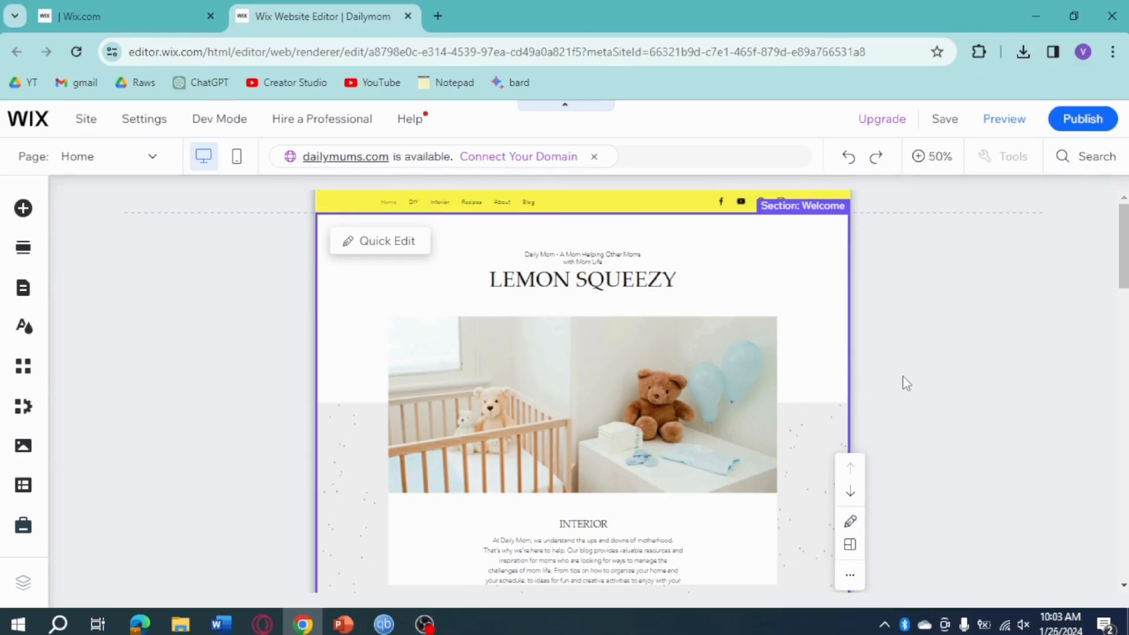
Review the home page's blog posts, Subscribe section, Instagram gallery and footer in the editor.
{"action": "scroll", "coordinate": [905, 383], "scroll_direction": "down", "scroll_amount": 3}
{"action": "scroll", "coordinate": [905, 383], "scroll_direction": "down", "scroll_amount": 9}
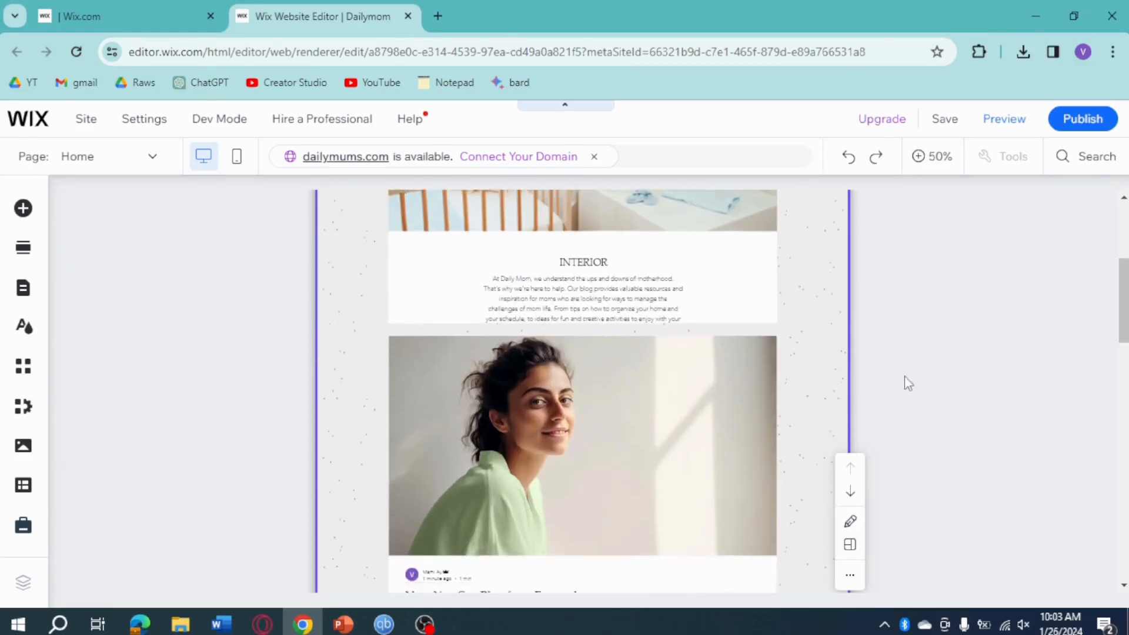
{"action": "scroll", "coordinate": [906, 379], "scroll_direction": "down", "scroll_amount": 4}
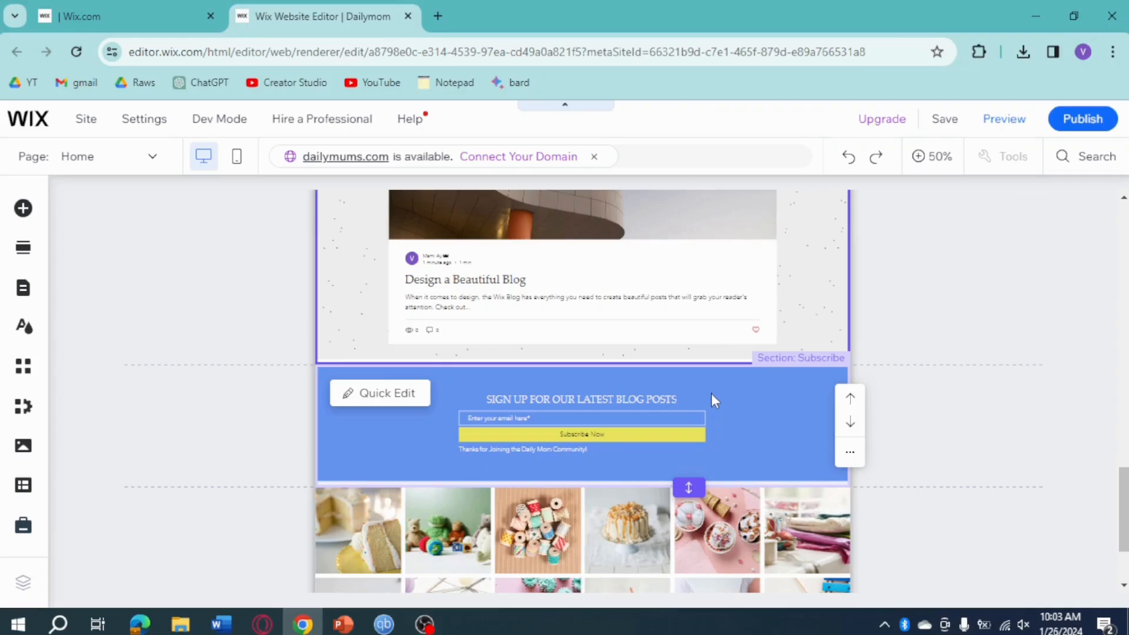
{"action": "scroll", "coordinate": [711, 394], "scroll_direction": "down", "scroll_amount": 2}
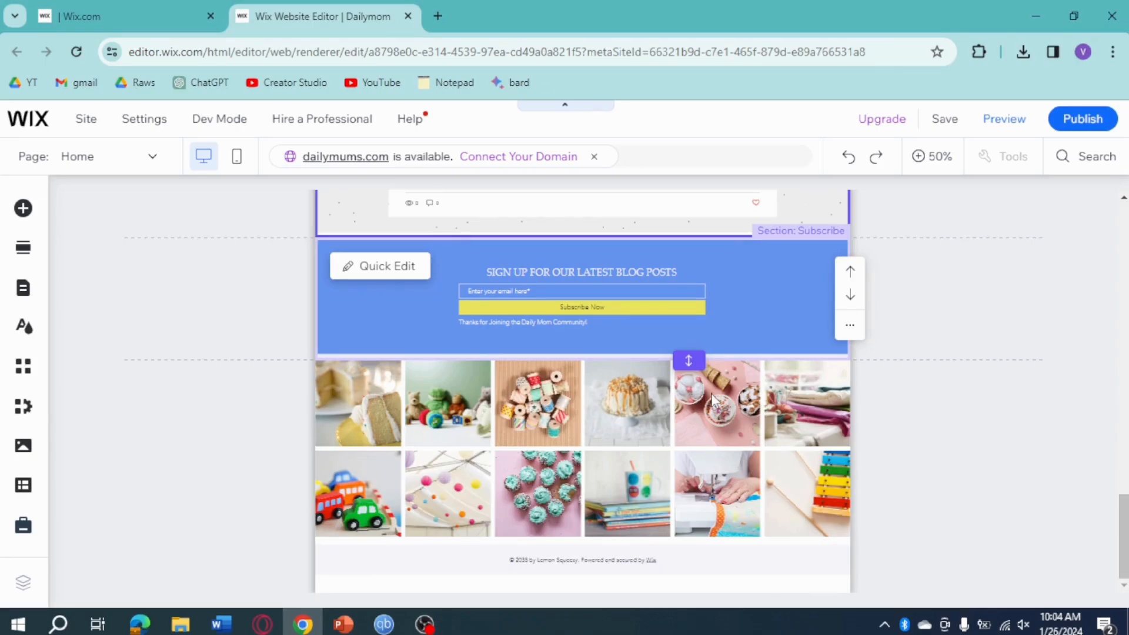
{"action": "left_click", "coordinate": [713, 400]}
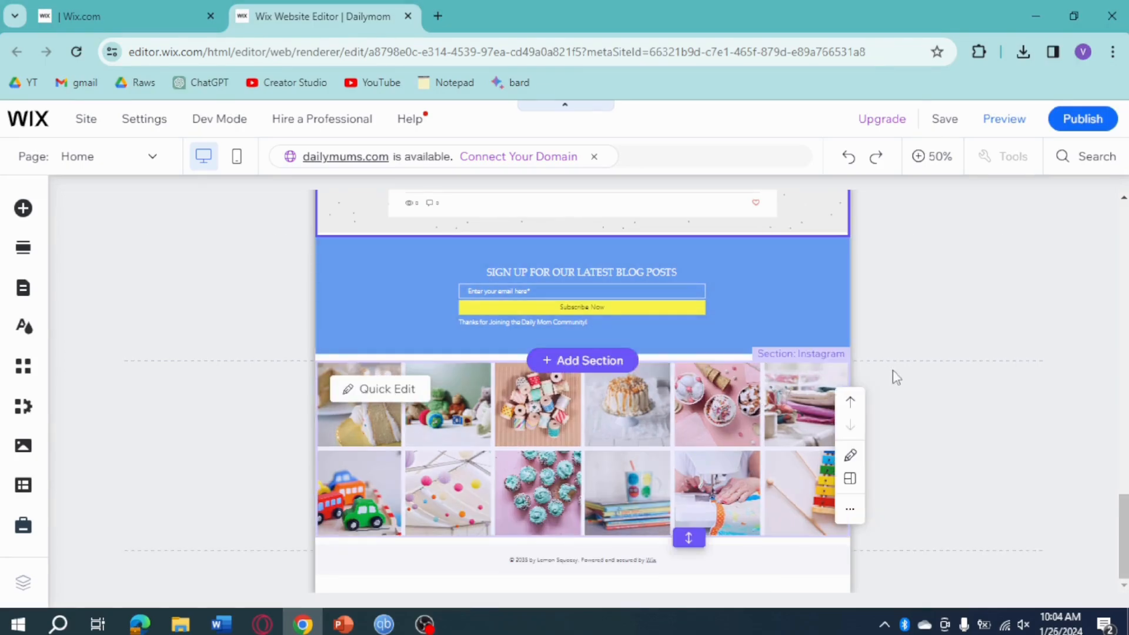
{"action": "scroll", "coordinate": [897, 377], "scroll_direction": "up", "scroll_amount": 10}
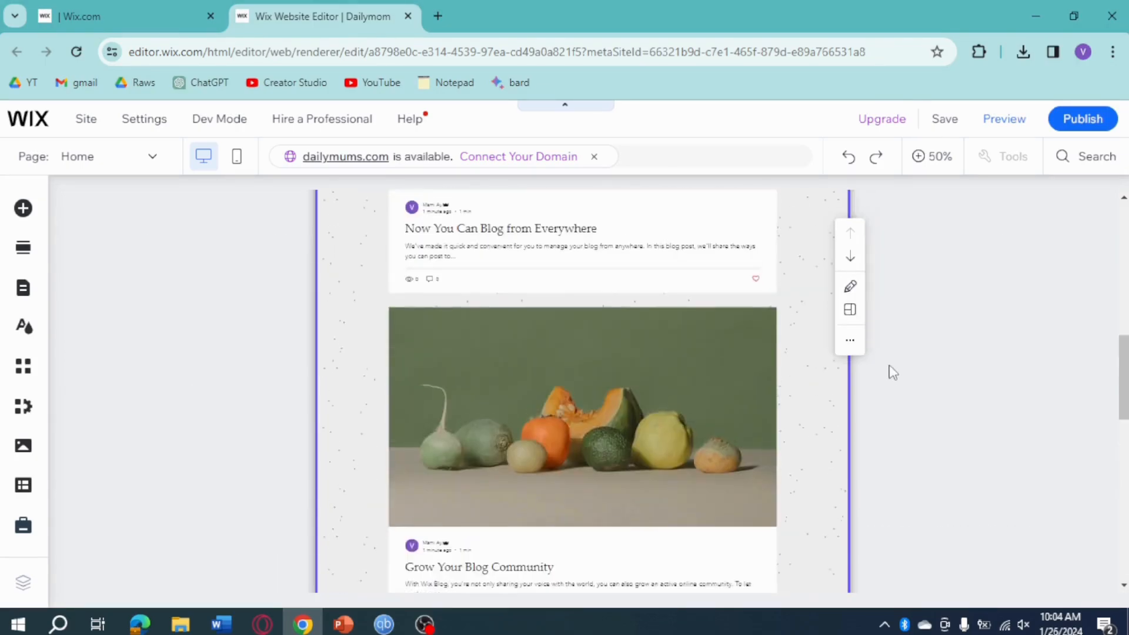
{"action": "scroll", "coordinate": [893, 372], "scroll_direction": "up", "scroll_amount": 5}
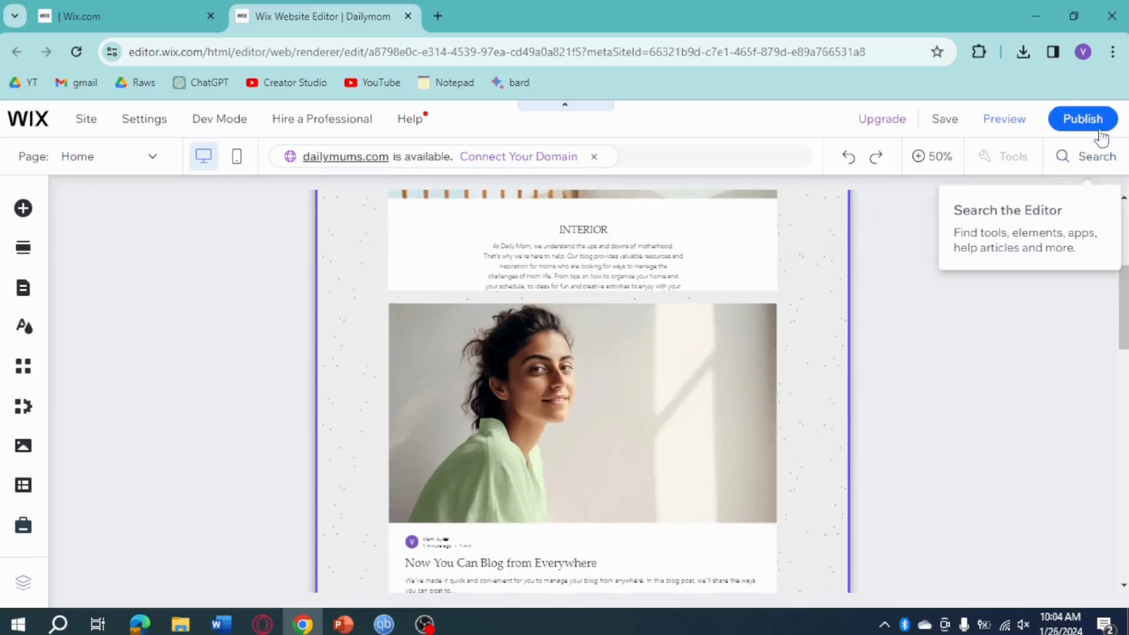
Publish the site, open the live version and look through its home page down to the footer.
{"action": "left_click", "coordinate": [1082, 119]}
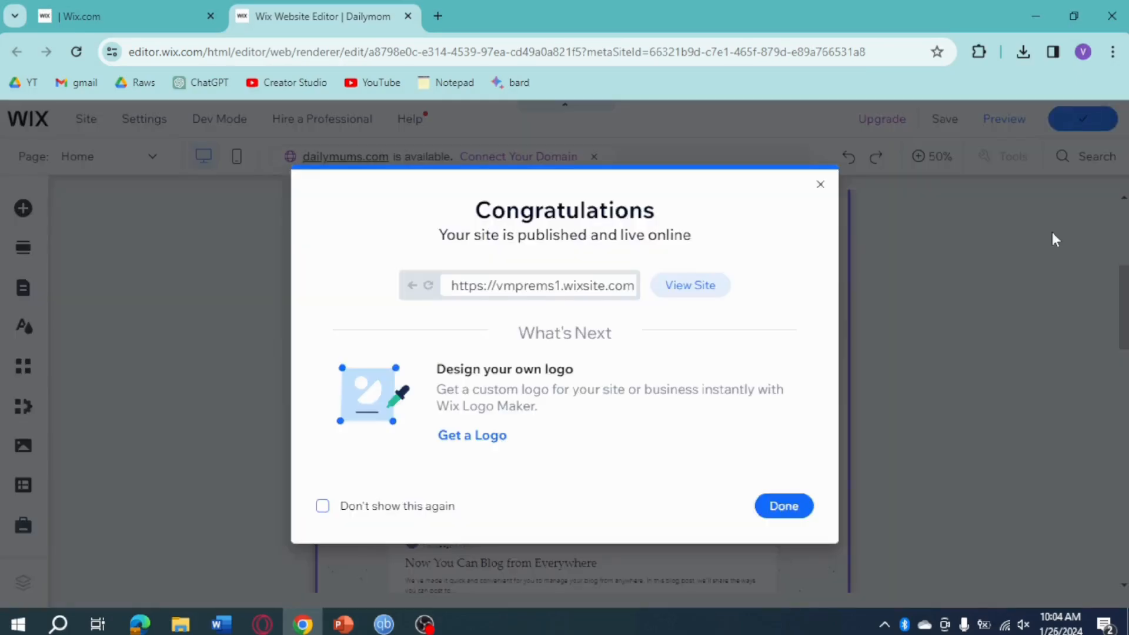
{"action": "left_click", "coordinate": [691, 287]}
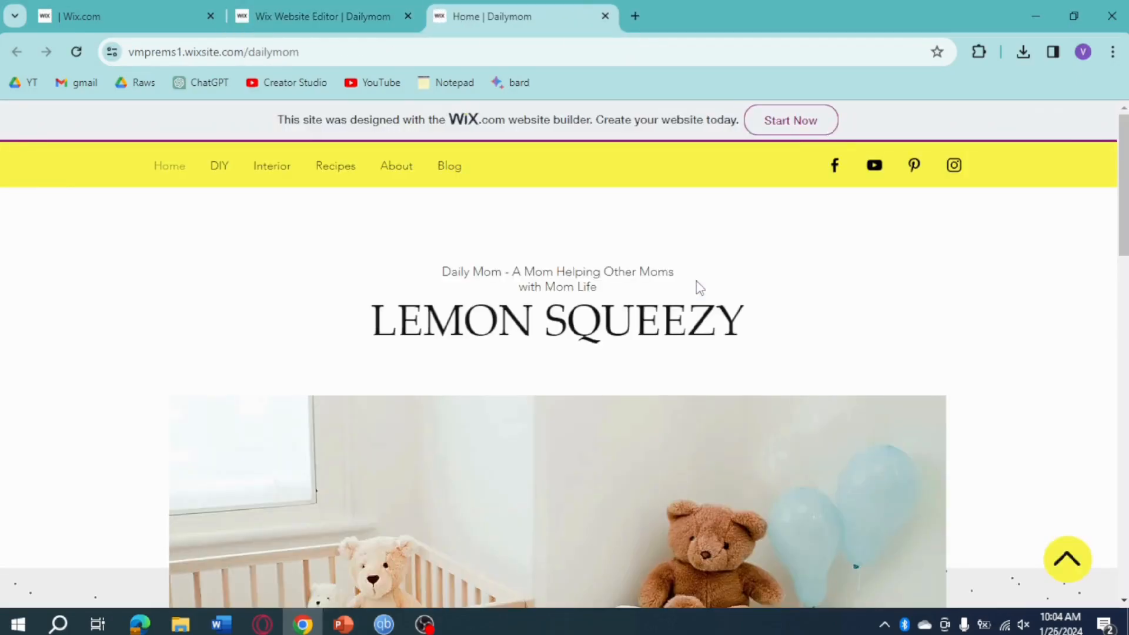
{"action": "scroll", "coordinate": [866, 316], "scroll_direction": "down", "scroll_amount": 13}
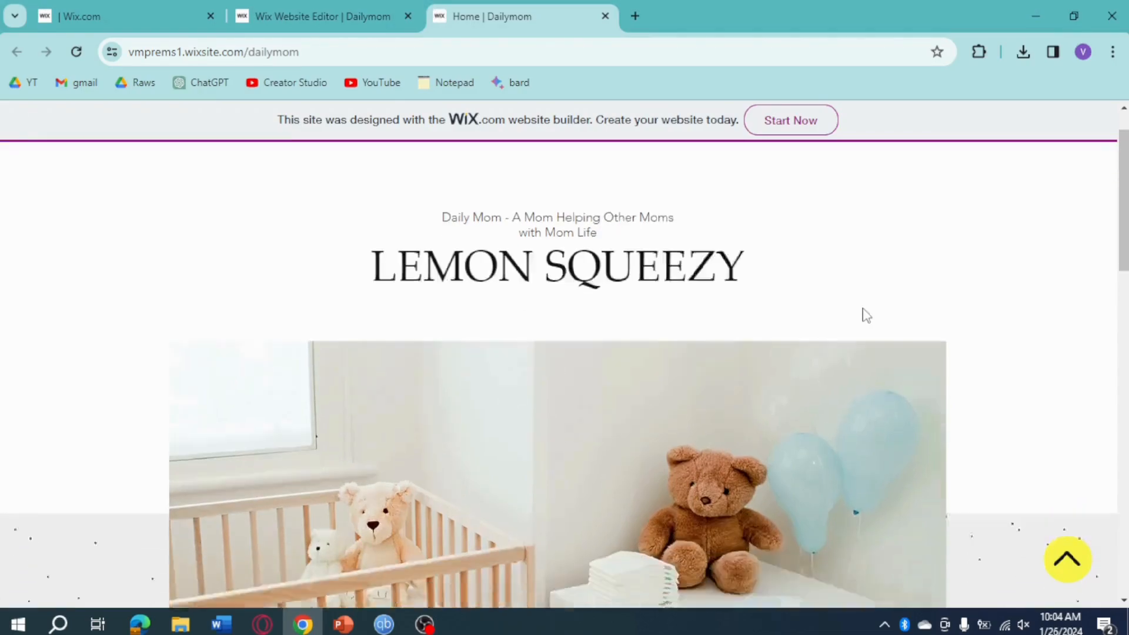
{"action": "scroll", "coordinate": [866, 316], "scroll_direction": "down", "scroll_amount": 8}
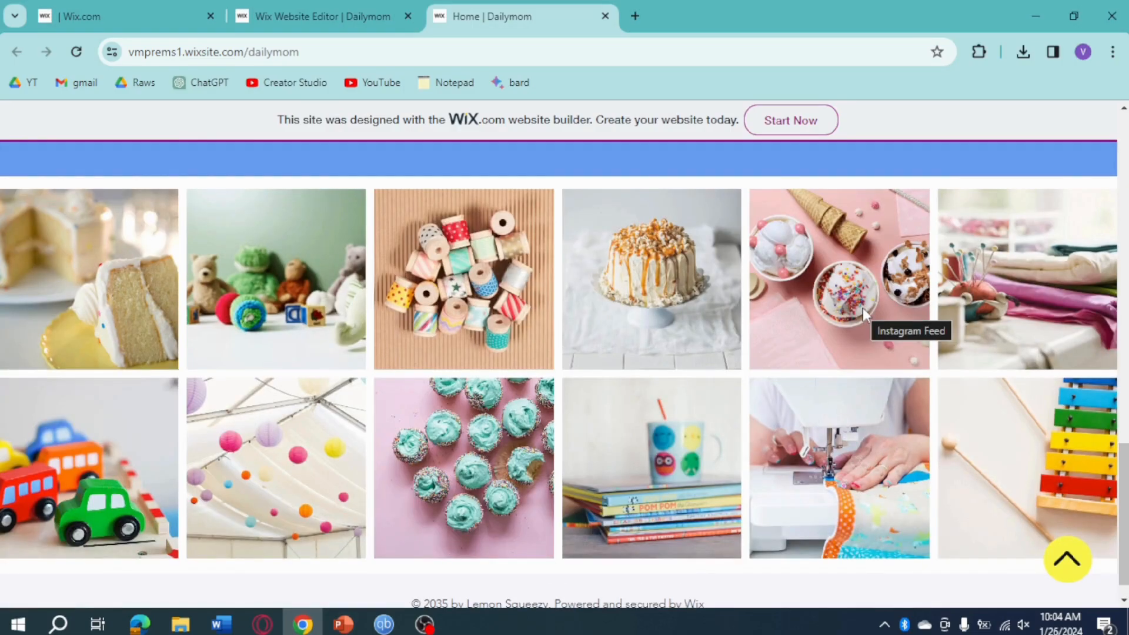
{"action": "scroll", "coordinate": [864, 312], "scroll_direction": "up", "scroll_amount": 10}
{"action": "scroll", "coordinate": [866, 316], "scroll_direction": "up", "scroll_amount": 8}
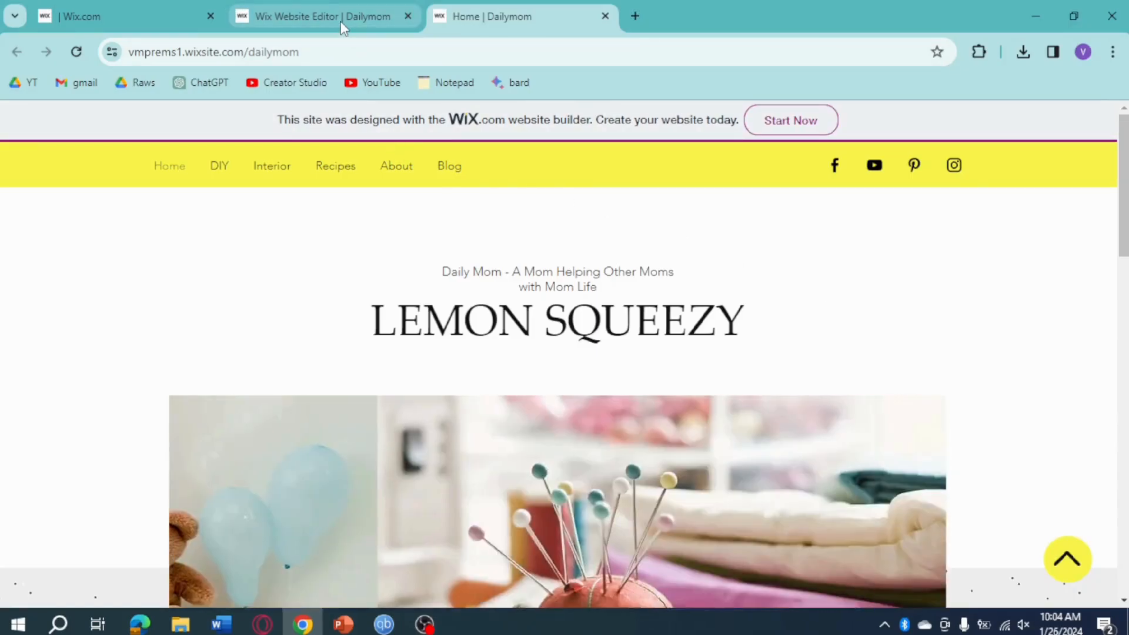
Return to the Wix editor and dismiss the publishing and mobile site editing dialogs.
{"action": "left_click", "coordinate": [340, 20]}
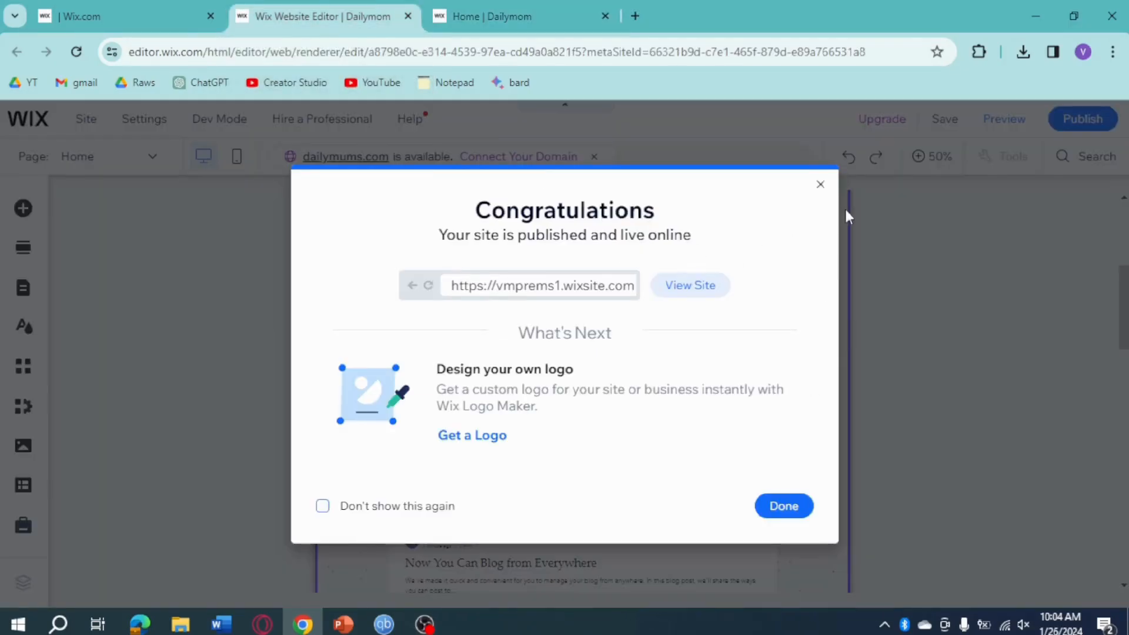
{"action": "left_click", "coordinate": [820, 184]}
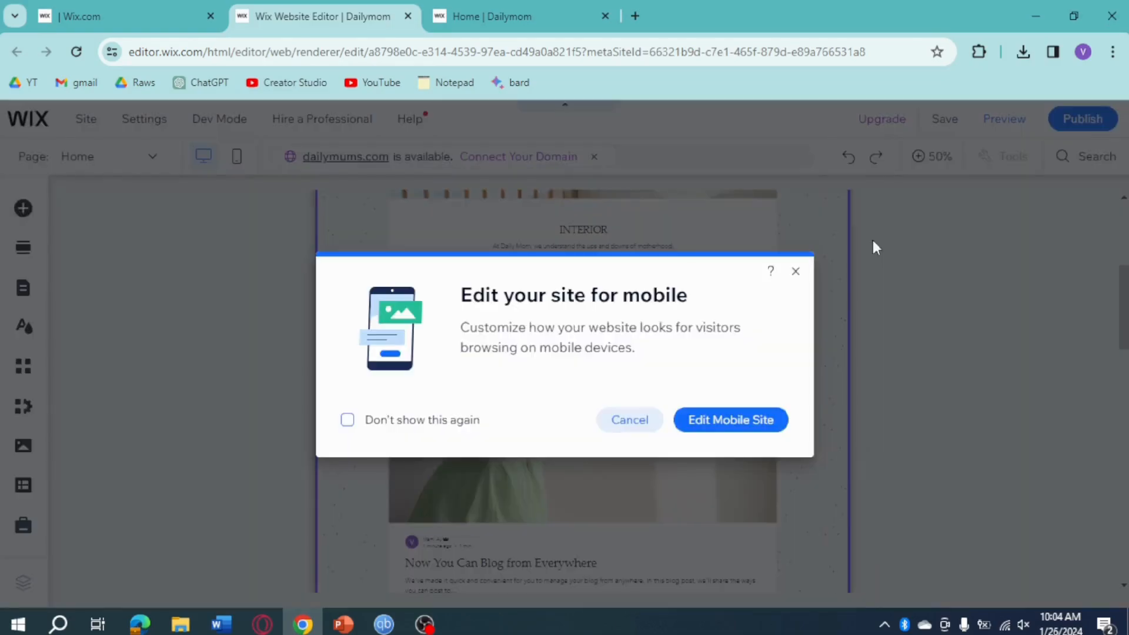
{"action": "left_click", "coordinate": [797, 272]}
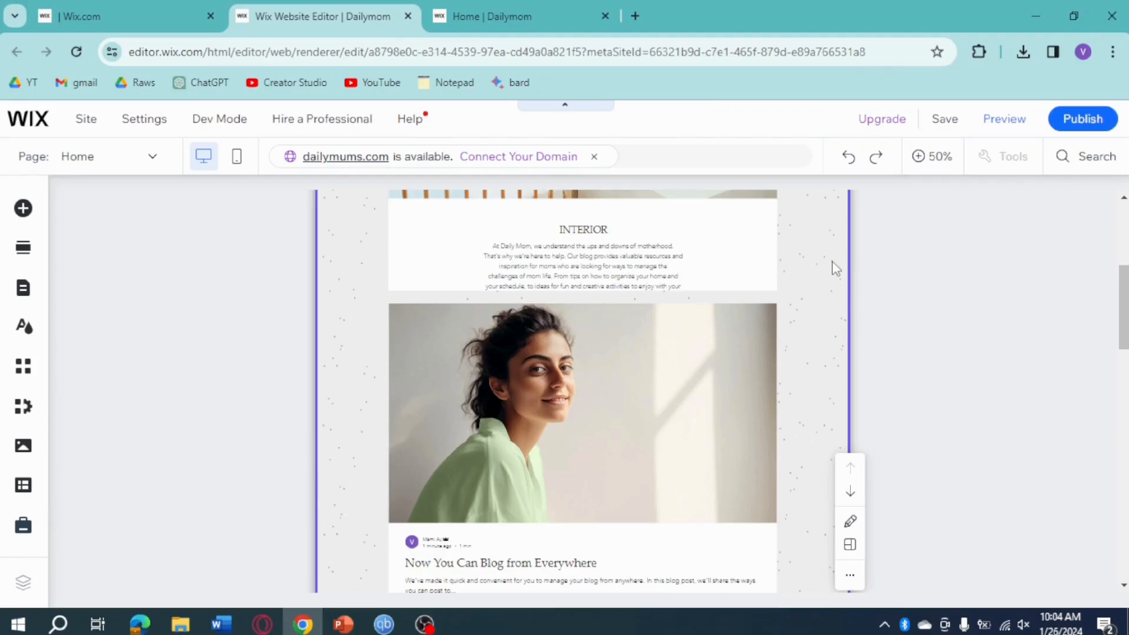
{"action": "scroll", "coordinate": [832, 261], "scroll_direction": "up", "scroll_amount": 5}
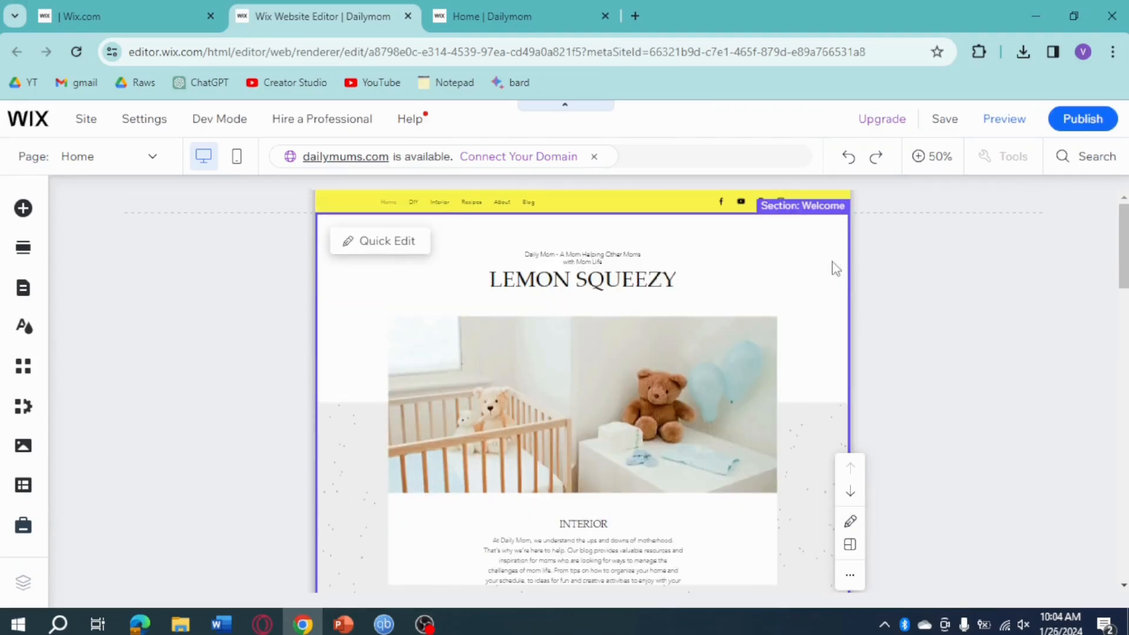
{"action": "scroll", "coordinate": [831, 262], "scroll_direction": "down", "scroll_amount": 10}
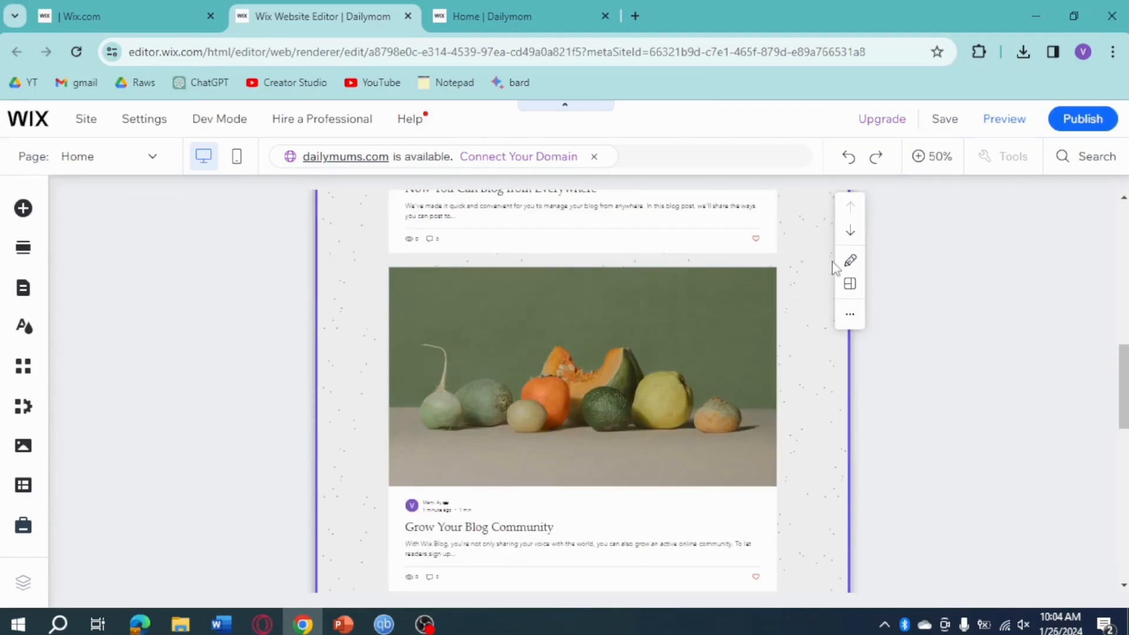
{"action": "scroll", "coordinate": [832, 262], "scroll_direction": "up", "scroll_amount": 10}
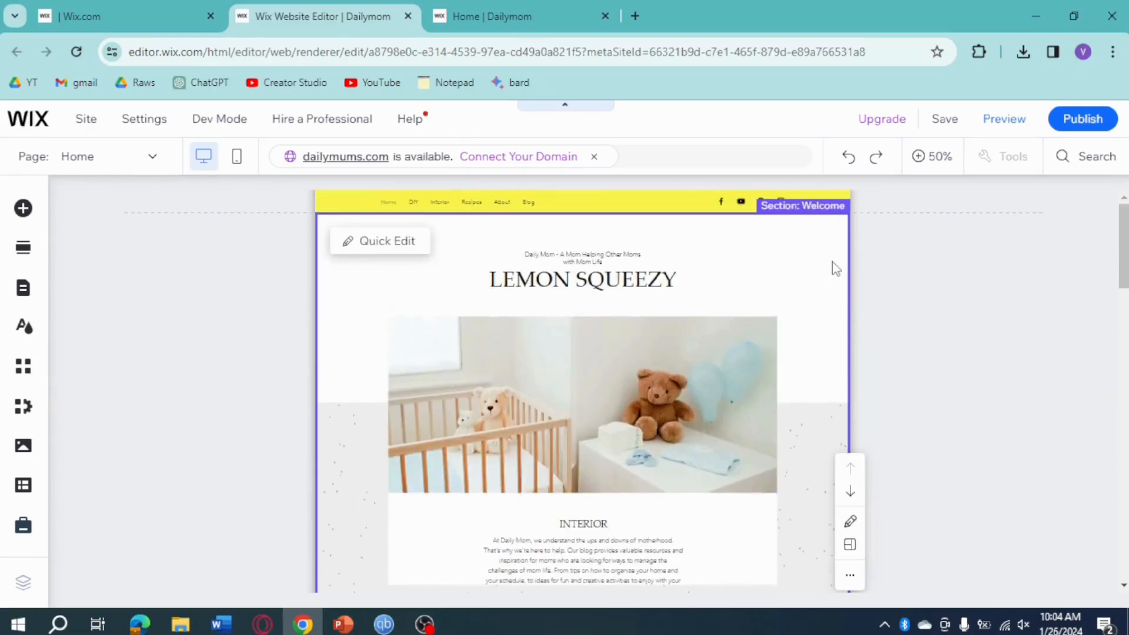
Add a blank section between the header and the Welcome section, and reduce its height.
{"action": "left_click", "coordinate": [24, 258]}
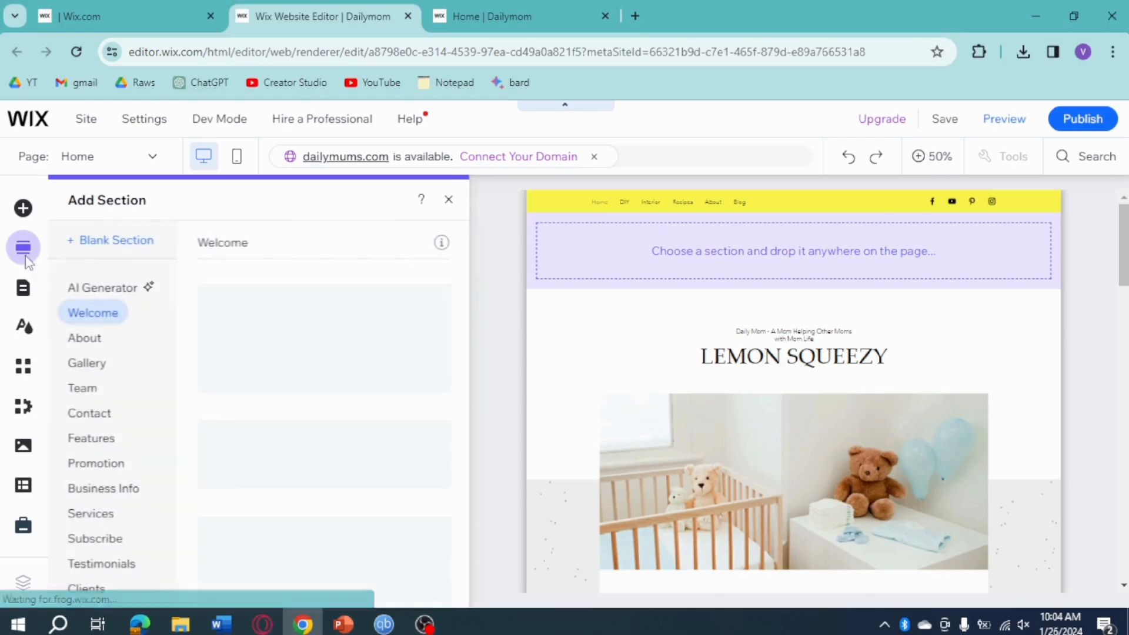
{"action": "left_click", "coordinate": [117, 255]}
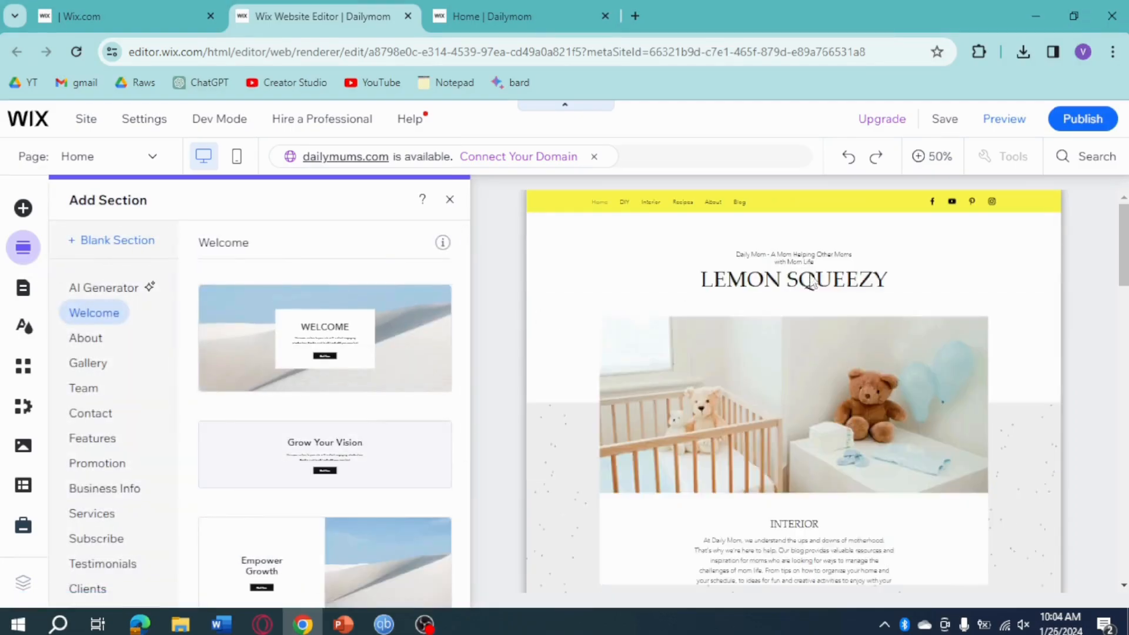
{"action": "left_click", "coordinate": [823, 278]}
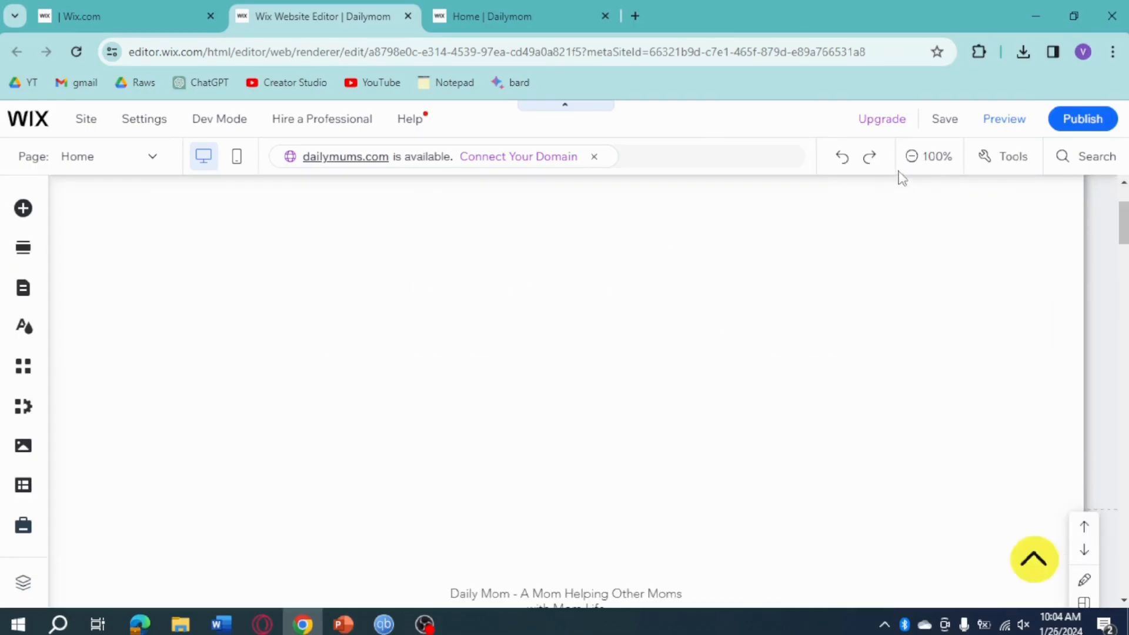
{"action": "left_click", "coordinate": [936, 160]}
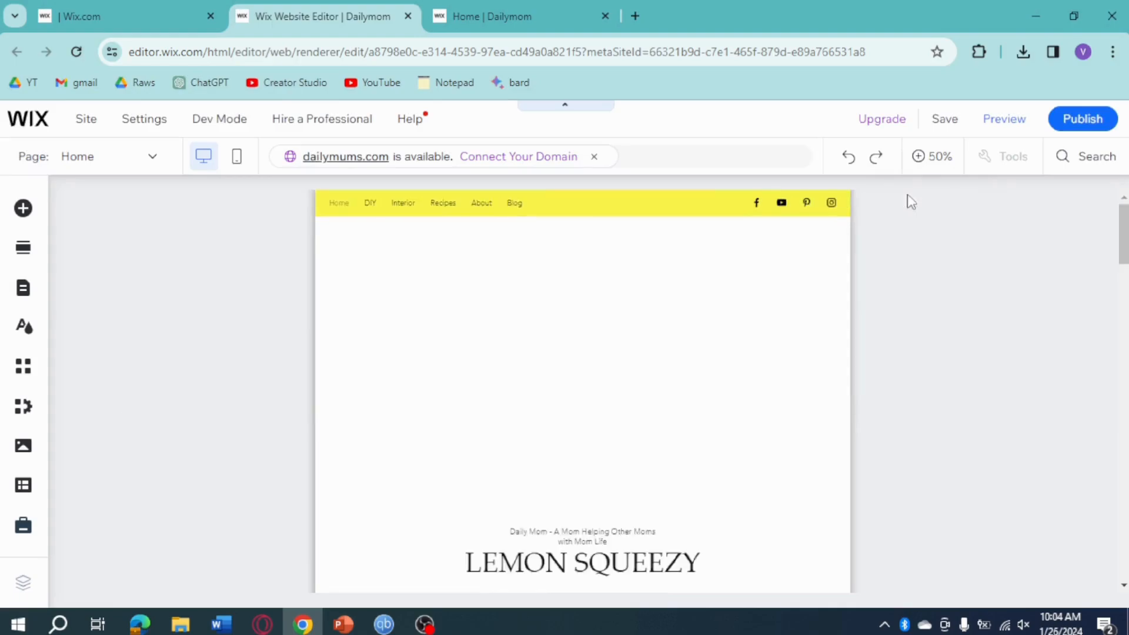
{"action": "left_click", "coordinate": [562, 294]}
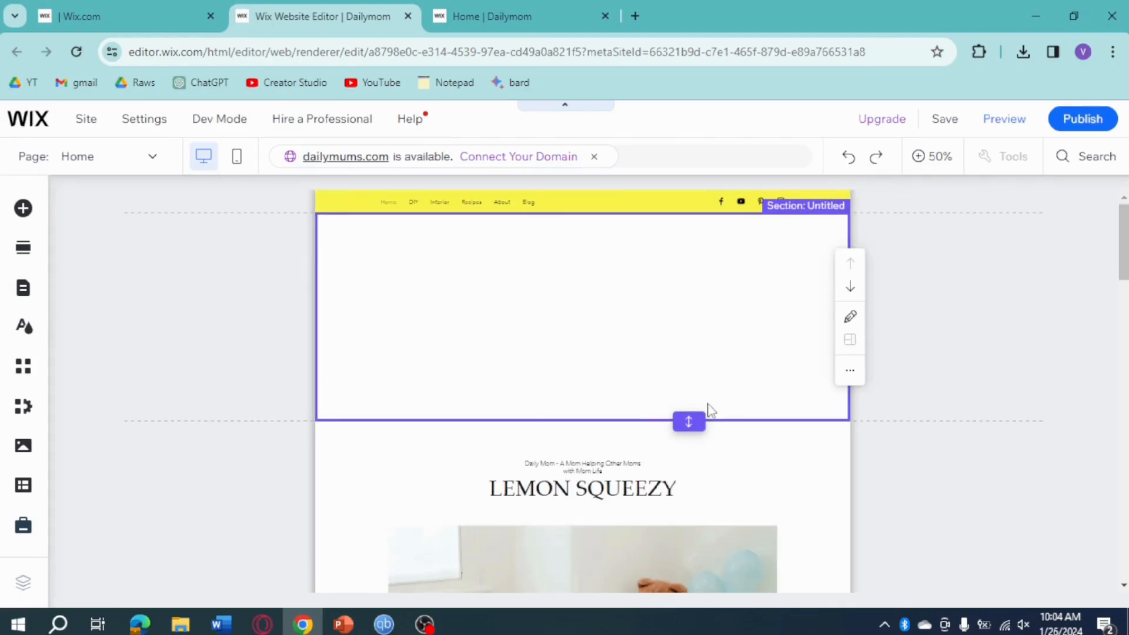
{"action": "left_click_drag", "start_coordinate": [700, 416], "coordinate": [688, 349]}
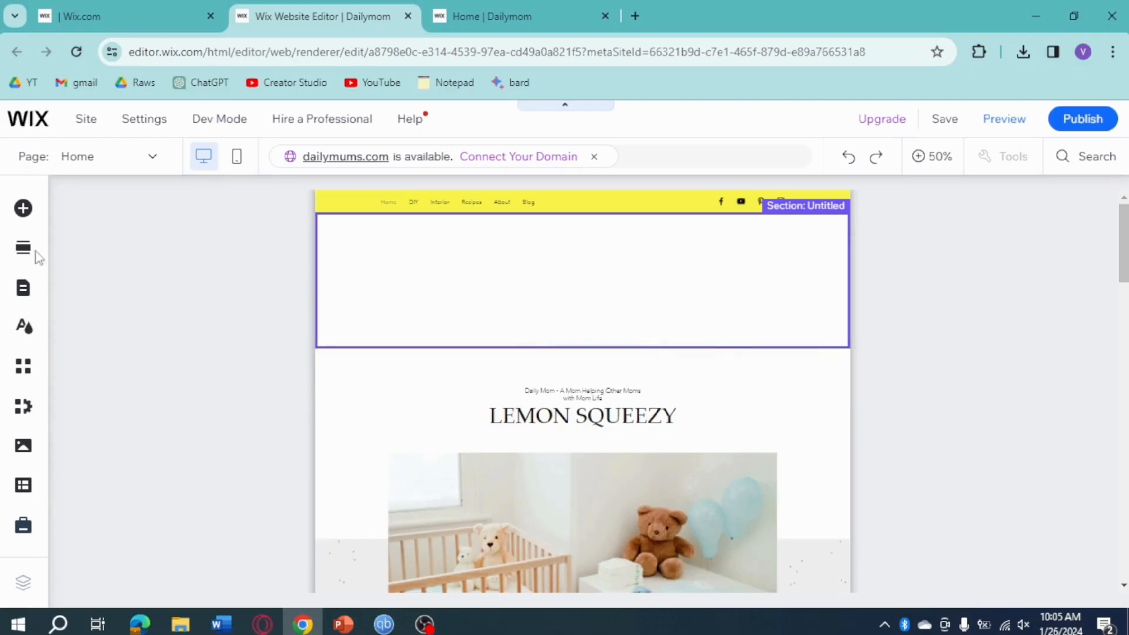
Place the Classic strip with the snowy forest video in the blank section and split it into two columns.
{"action": "left_click", "coordinate": [25, 210]}
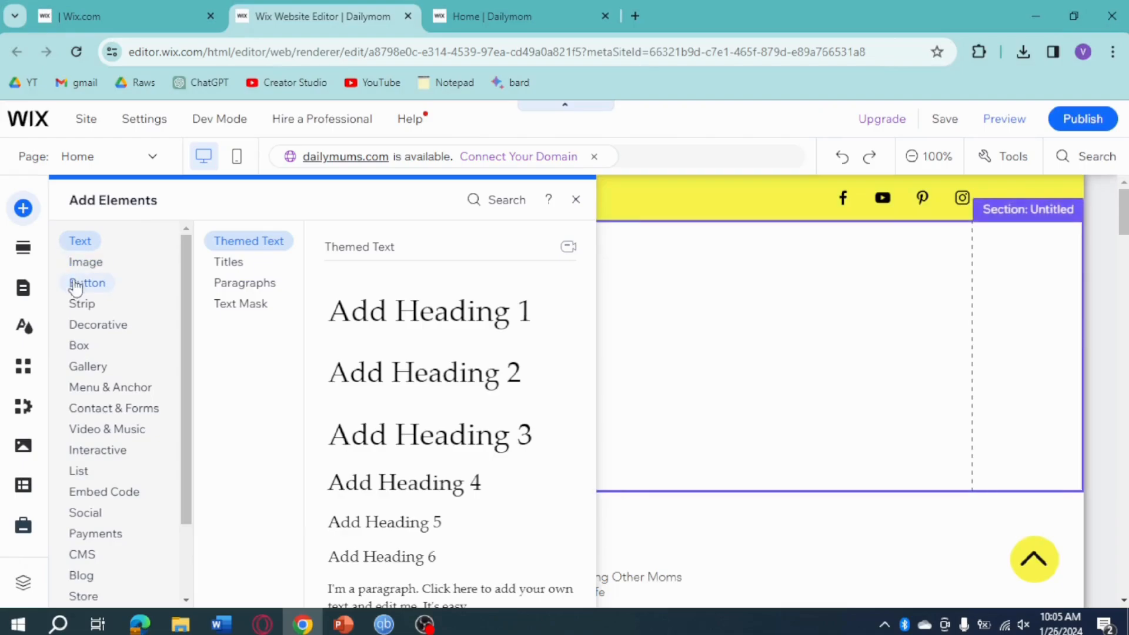
{"action": "left_click", "coordinate": [85, 307]}
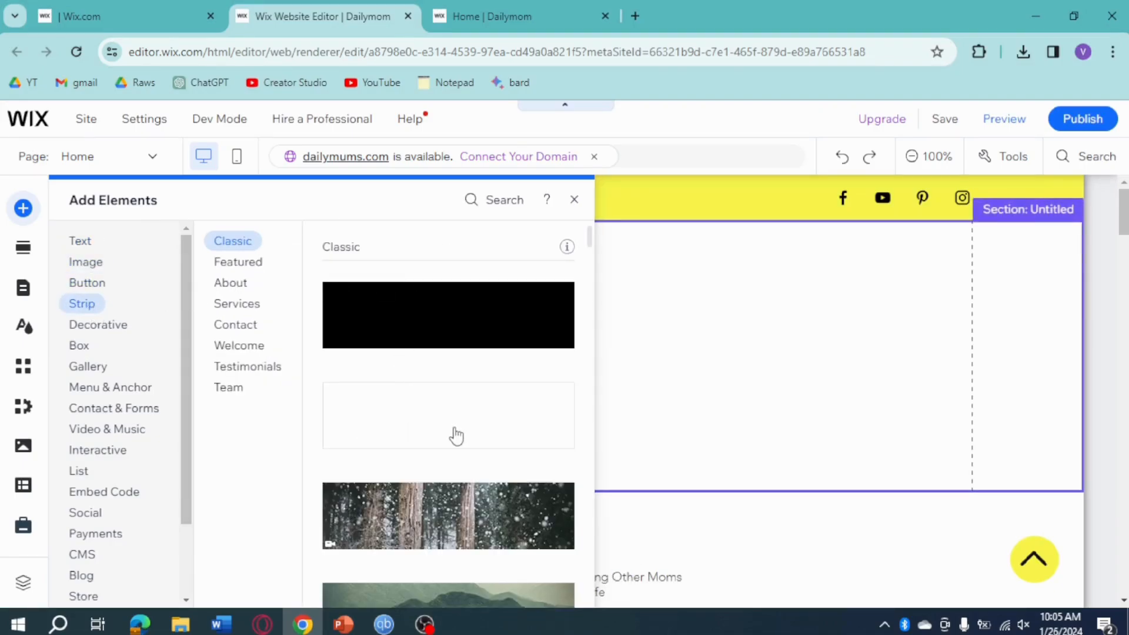
{"action": "scroll", "coordinate": [464, 430], "scroll_direction": "down", "scroll_amount": 3}
{"action": "scroll", "coordinate": [467, 428], "scroll_direction": "down", "scroll_amount": 10}
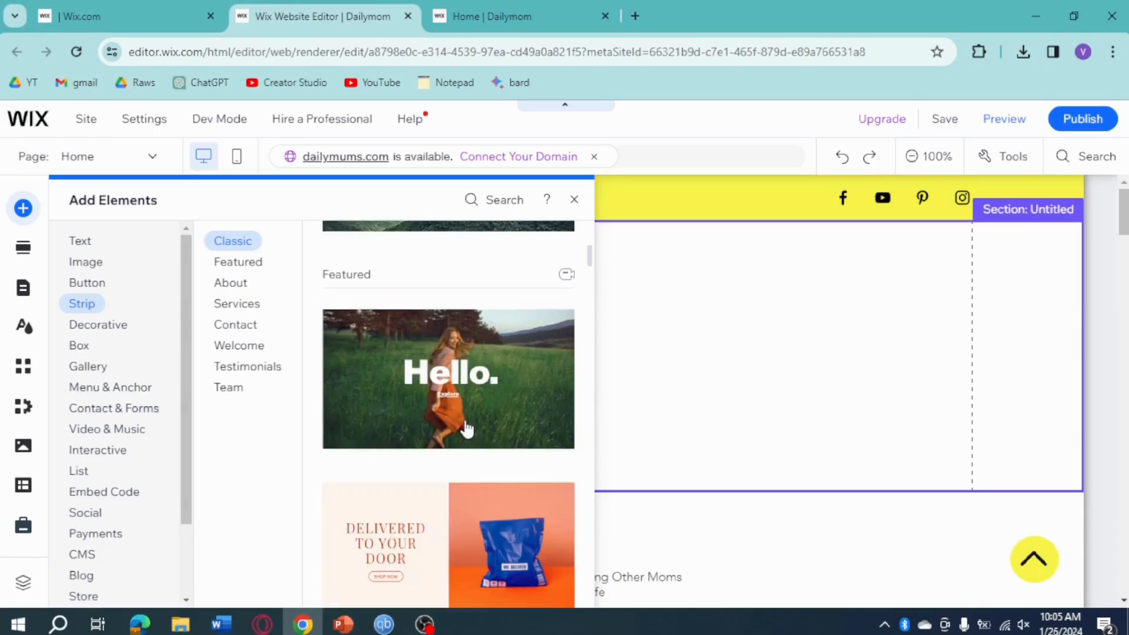
{"action": "scroll", "coordinate": [470, 423], "scroll_direction": "up", "scroll_amount": 6}
{"action": "scroll", "coordinate": [468, 422], "scroll_direction": "up", "scroll_amount": 5}
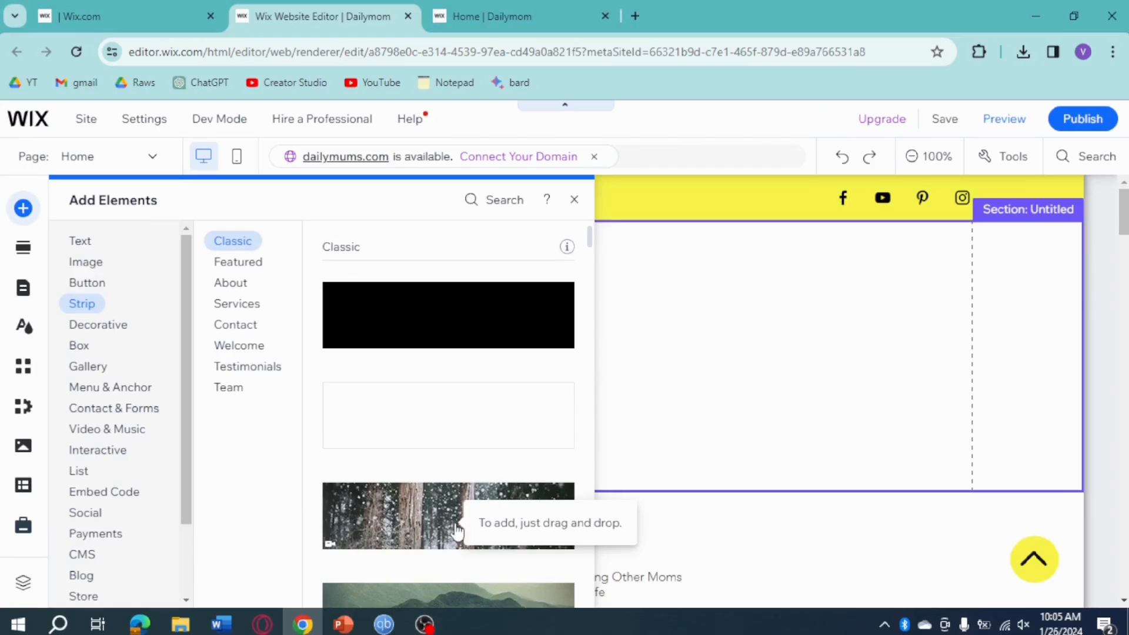
{"action": "left_click_drag", "start_coordinate": [457, 532], "coordinate": [673, 424]}
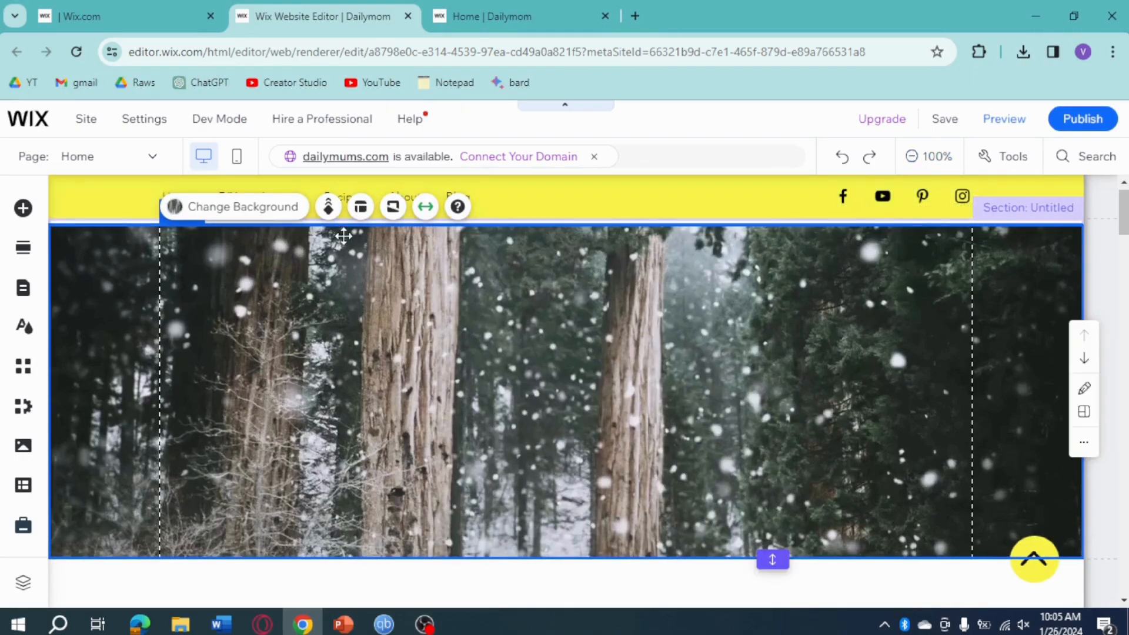
{"action": "left_click", "coordinate": [361, 207]}
{"action": "left_click", "coordinate": [952, 319]}
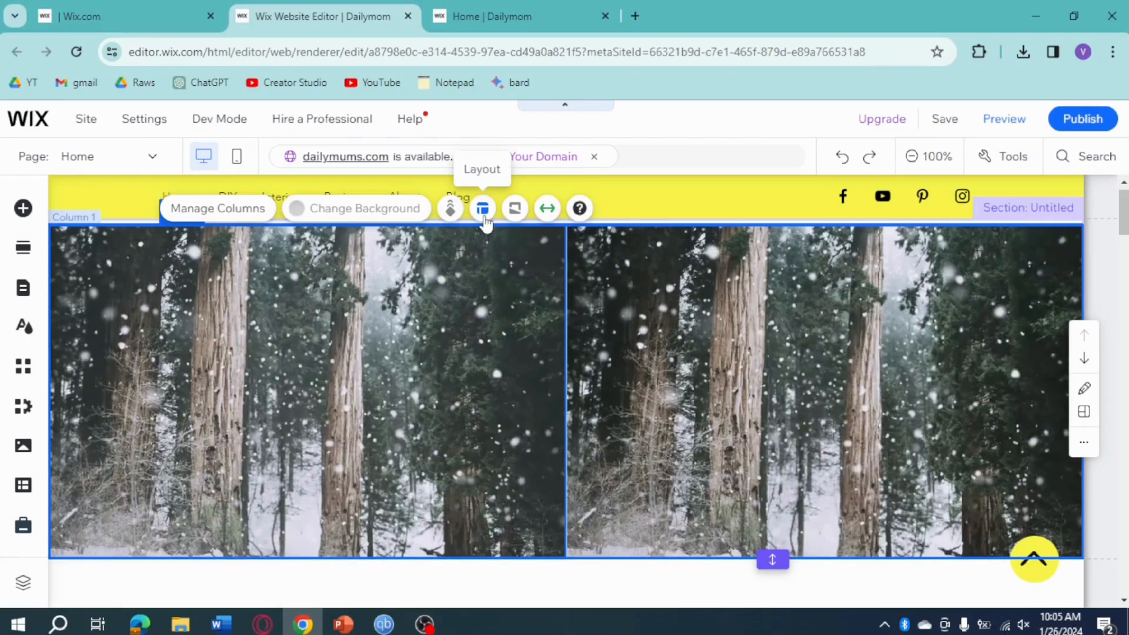
Look at the column proportion options in the two-column strip's layout settings and close them.
{"action": "left_click", "coordinate": [483, 212]}
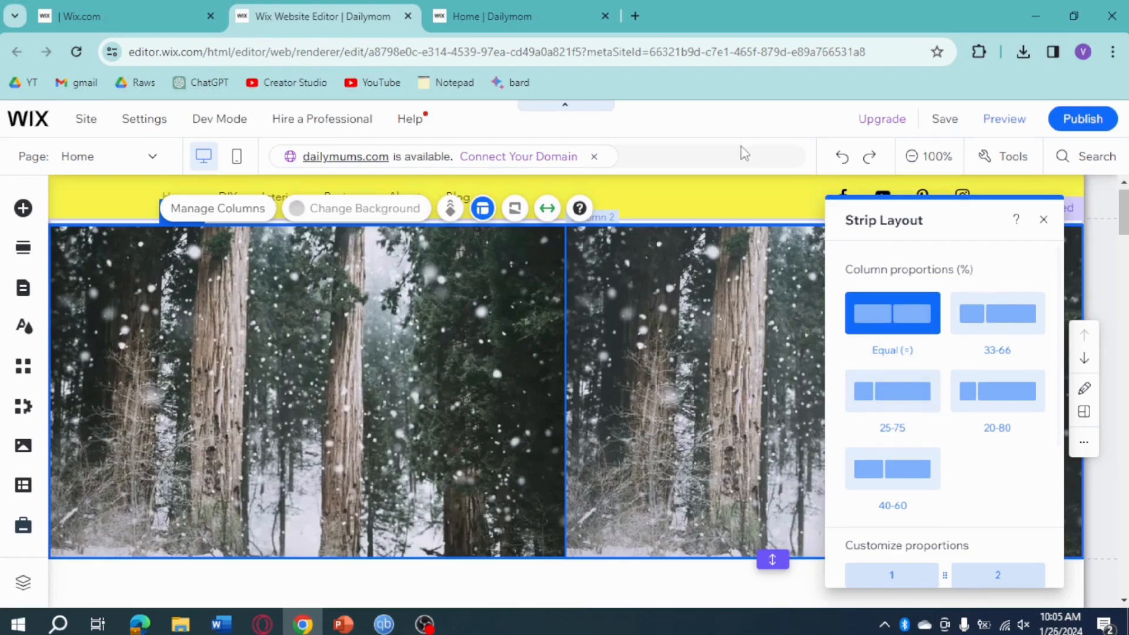
{"action": "left_click", "coordinate": [708, 141]}
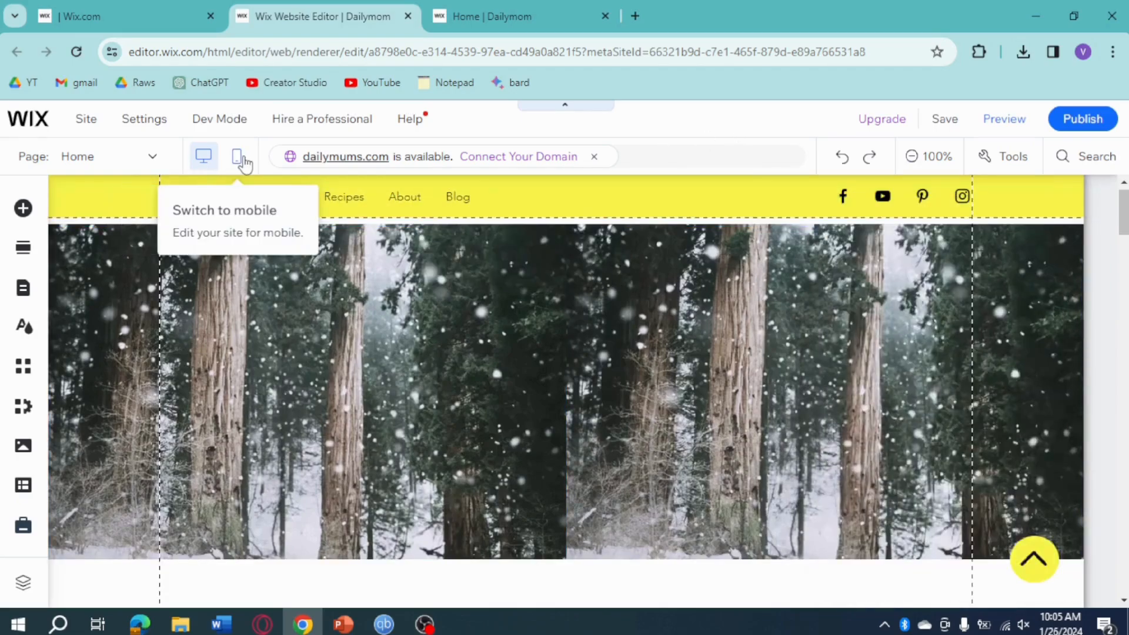
Switch to the mobile editor and publish the site with the new strip section, opening its live version.
{"action": "left_click", "coordinate": [237, 158]}
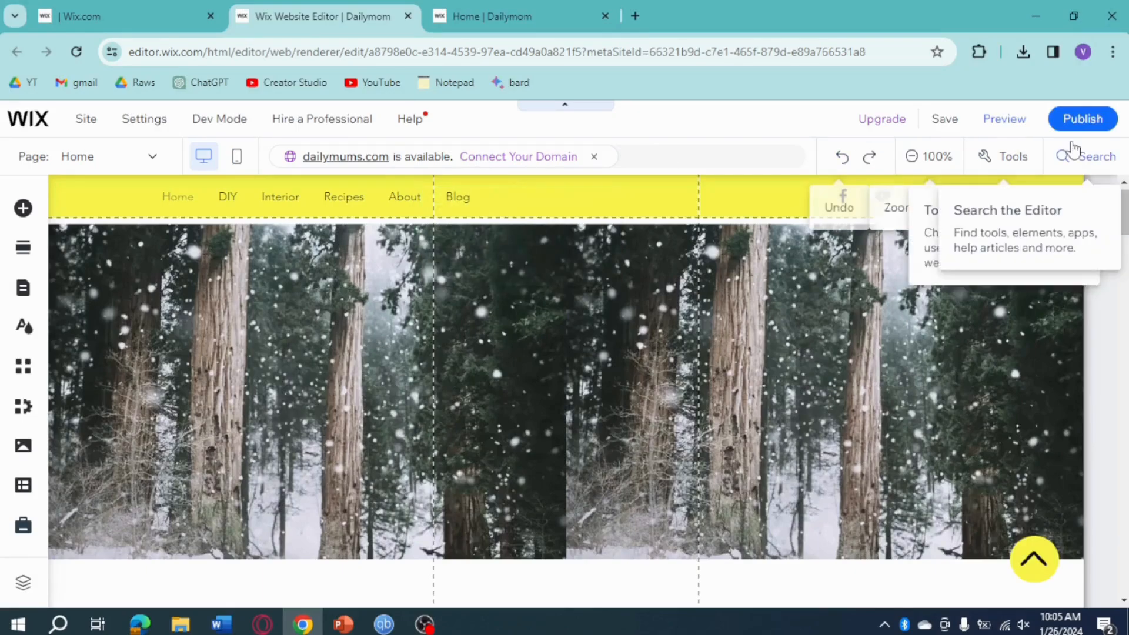
{"action": "mouse_move", "coordinate": [1082, 133]}
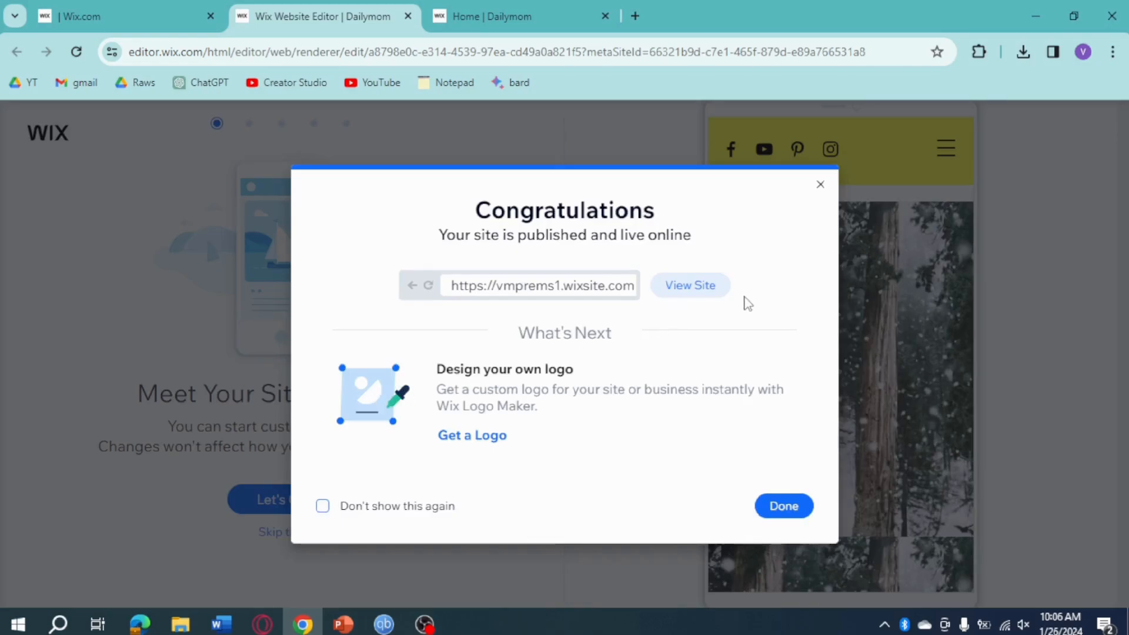
{"action": "left_click", "coordinate": [707, 294]}
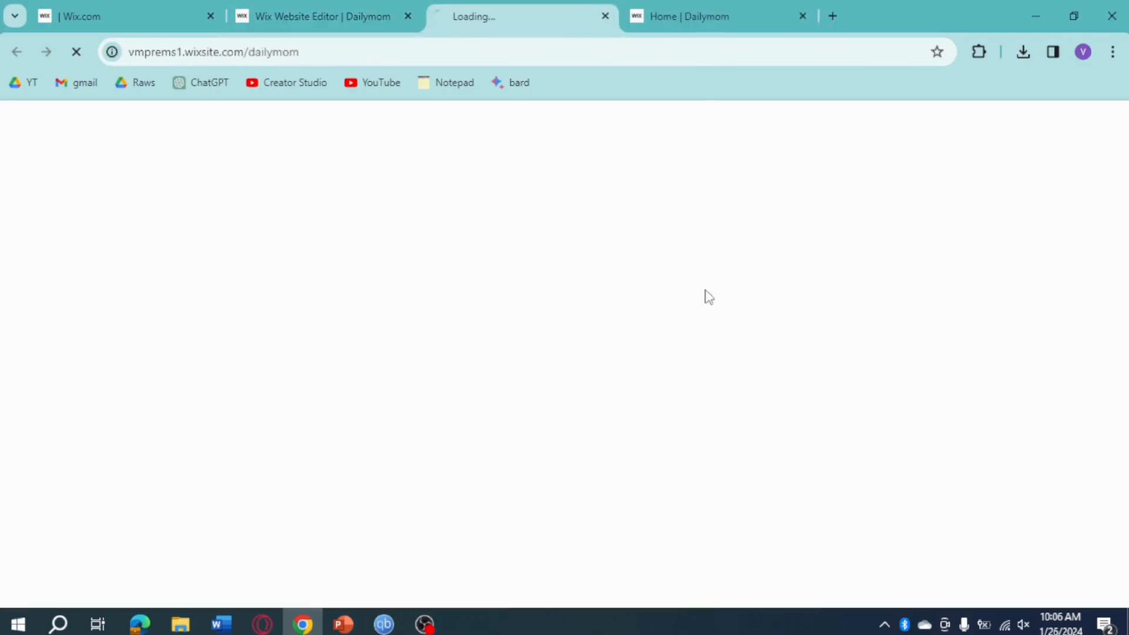
Return to the Wix editor, dismiss the publishing confirmation and skip the mobile site introduction.
{"action": "left_click", "coordinate": [308, 7]}
{"action": "left_click", "coordinate": [820, 185]}
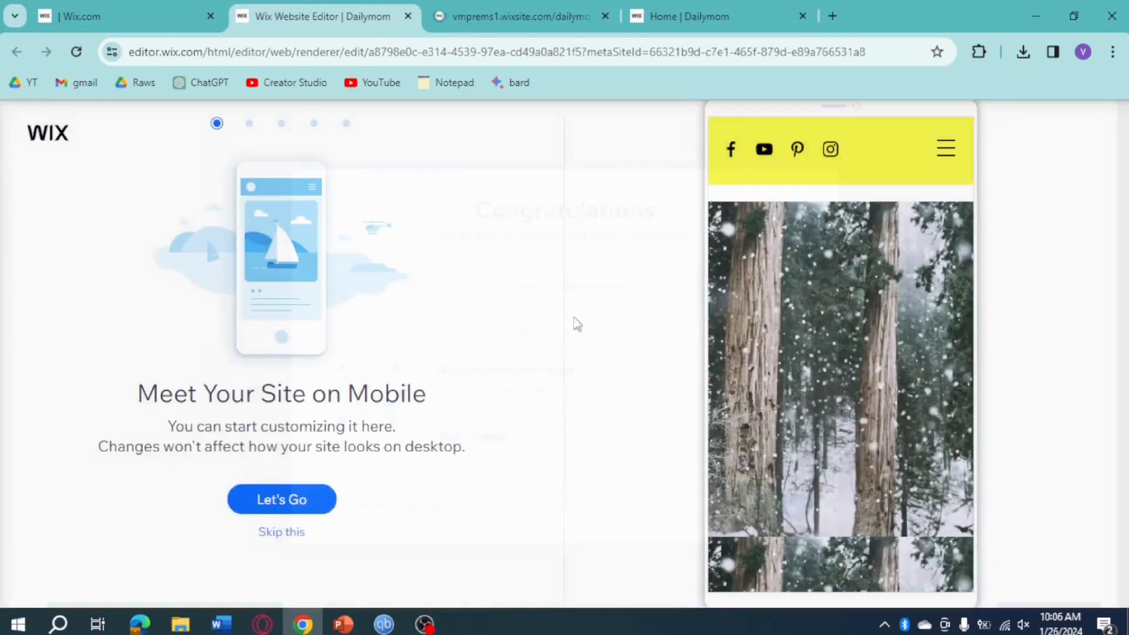
{"action": "left_click", "coordinate": [307, 533]}
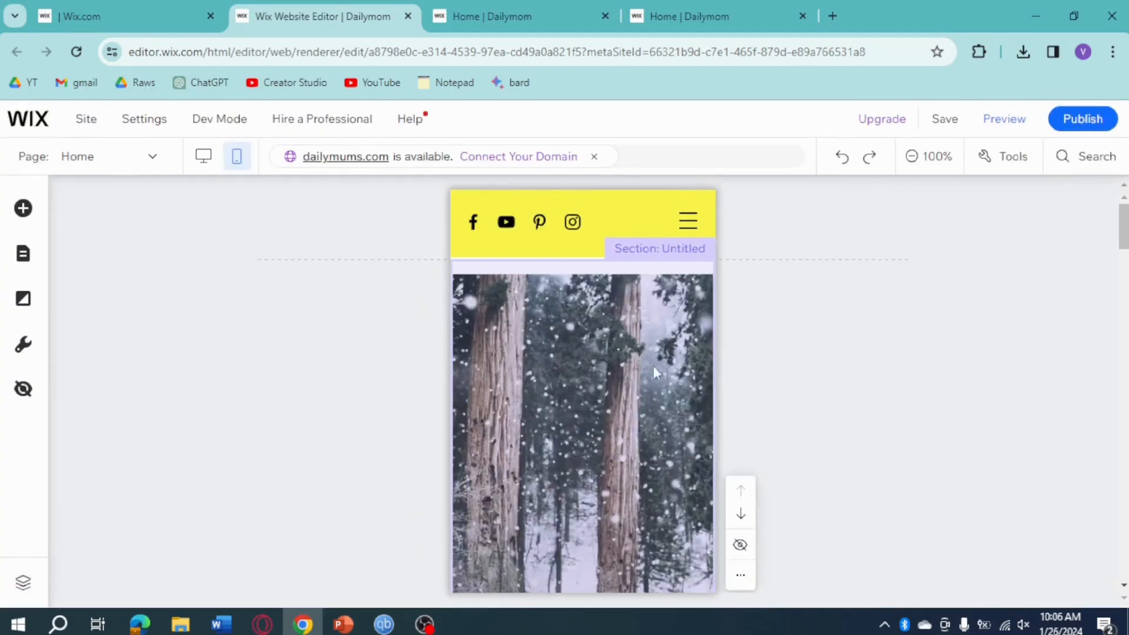
Look through the mobile layout of the home page from the forest strip down to the blog posts.
{"action": "scroll", "coordinate": [693, 384], "scroll_direction": "down", "scroll_amount": 3}
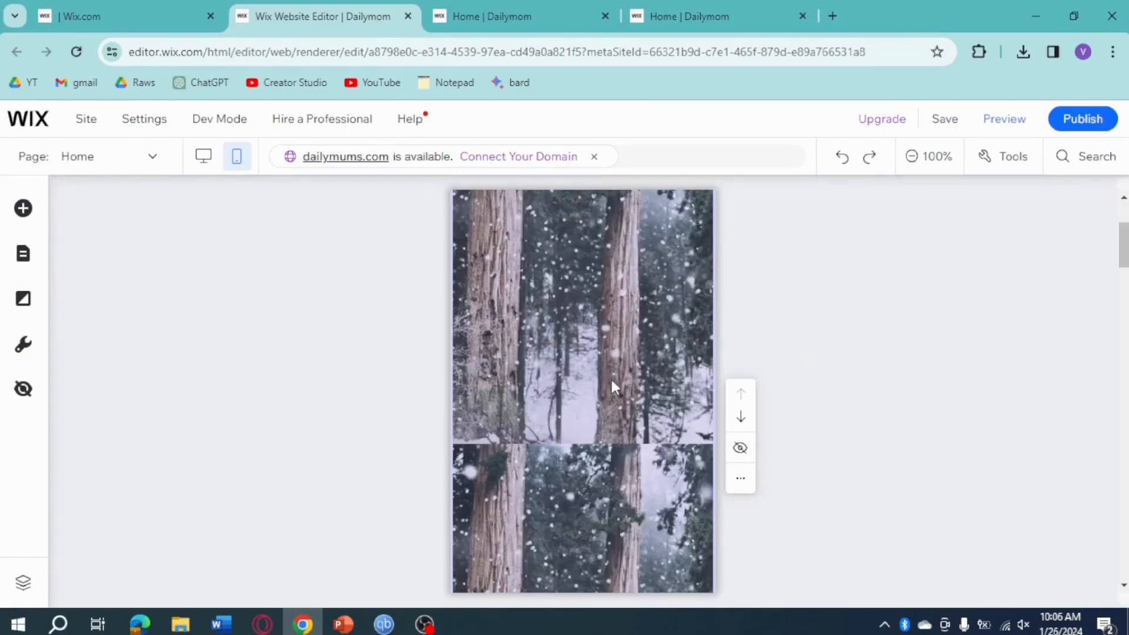
{"action": "scroll", "coordinate": [612, 381], "scroll_direction": "up", "scroll_amount": 3}
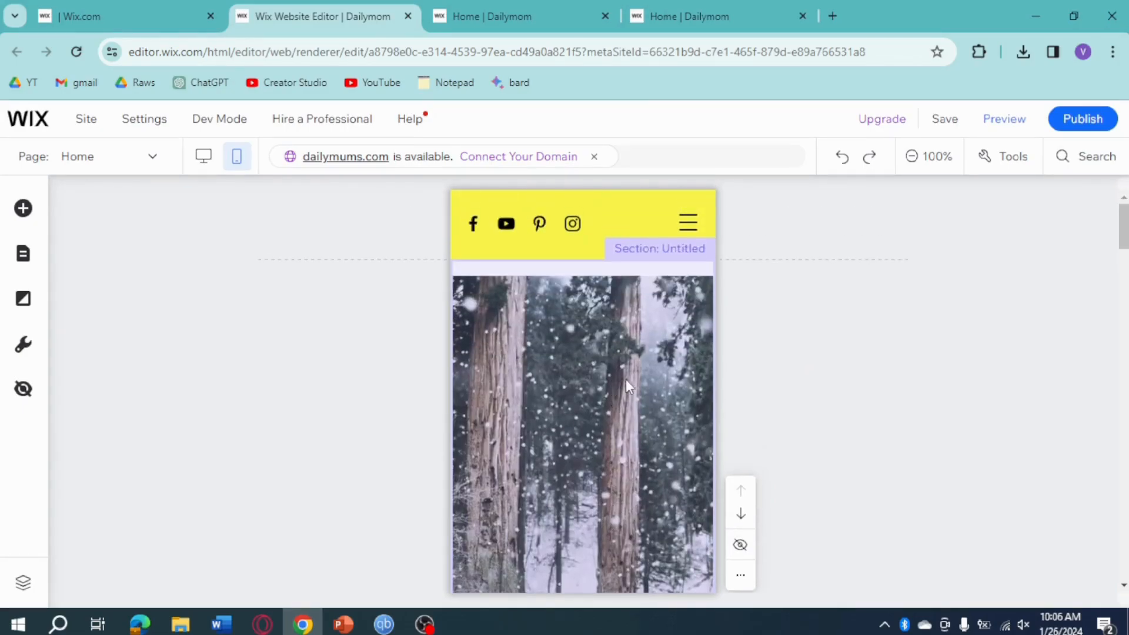
{"action": "scroll", "coordinate": [639, 323], "scroll_direction": "down", "scroll_amount": 5}
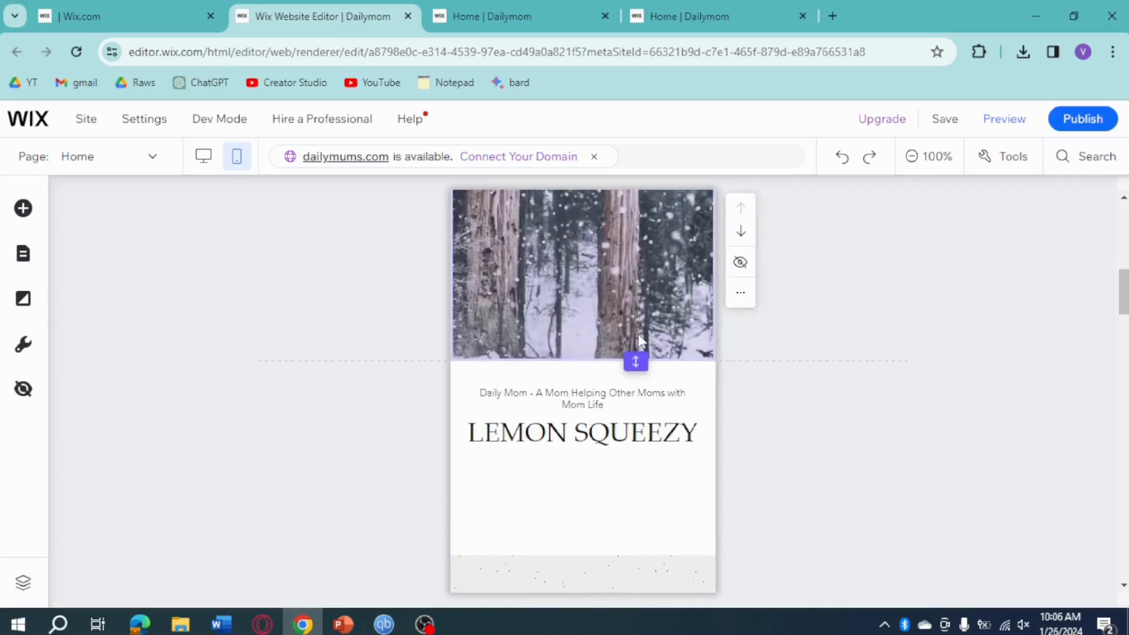
{"action": "scroll", "coordinate": [638, 334], "scroll_direction": "down", "scroll_amount": 4}
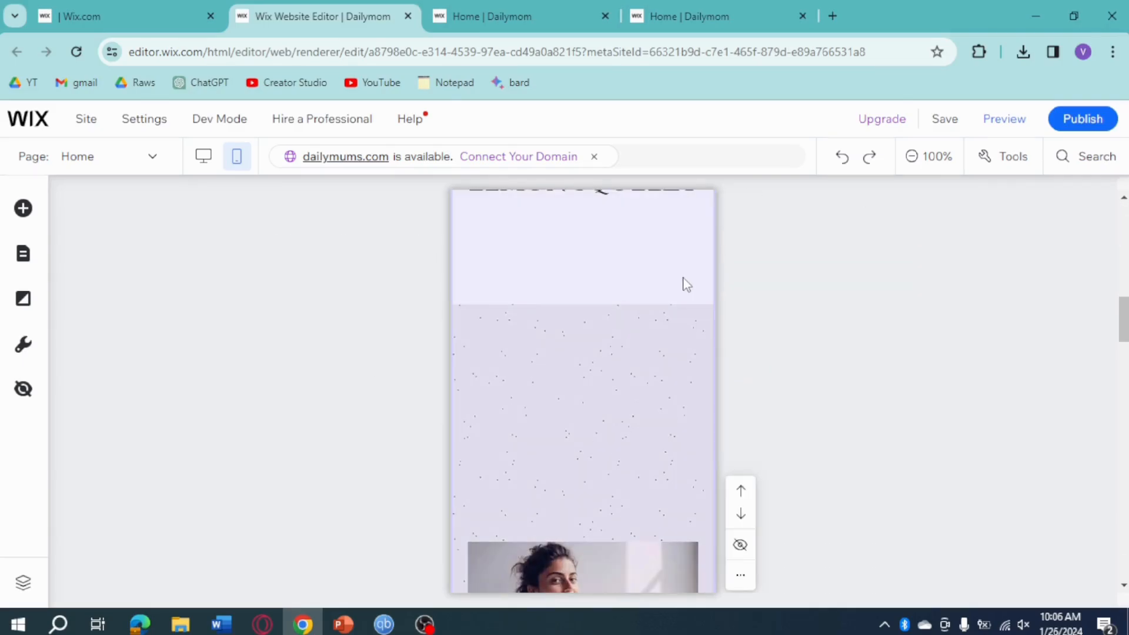
{"action": "scroll", "coordinate": [683, 285], "scroll_direction": "down", "scroll_amount": 4}
{"action": "scroll", "coordinate": [683, 284], "scroll_direction": "down", "scroll_amount": 4}
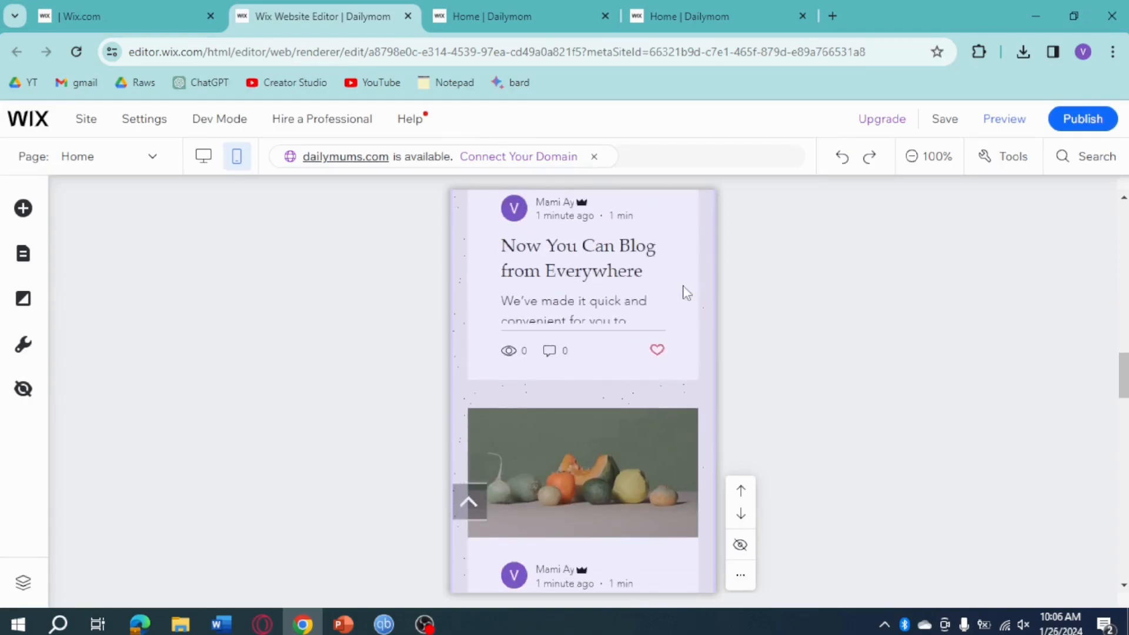
{"action": "scroll", "coordinate": [670, 336], "scroll_direction": "up", "scroll_amount": 1}
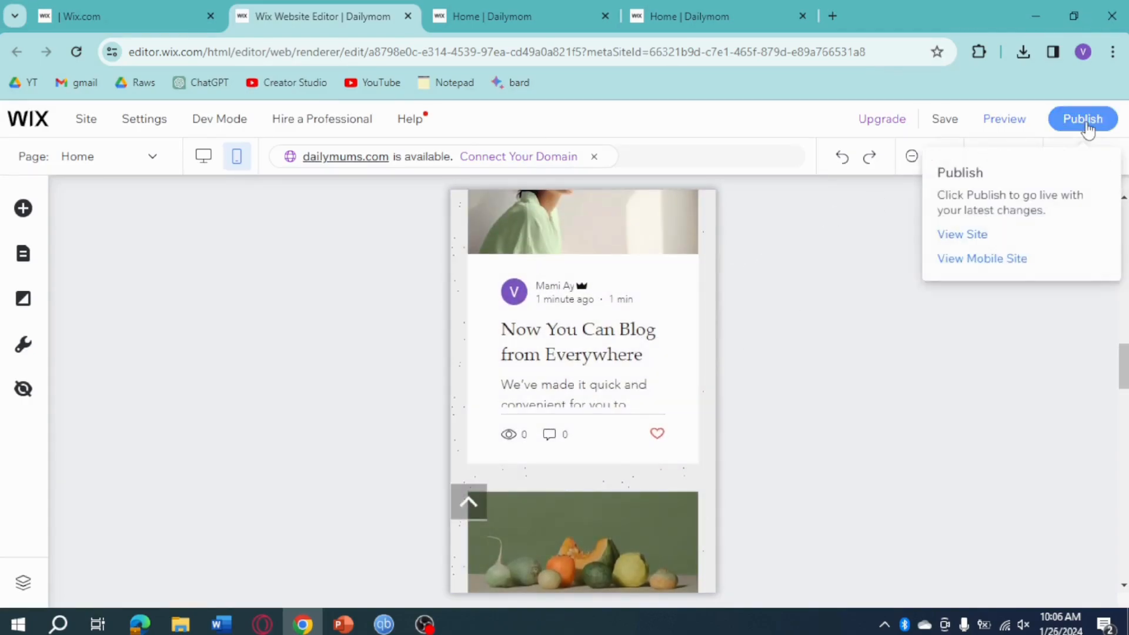
Display the QR code for viewing the published site on mobile, close it and return to the mobile page's header.
{"action": "left_click", "coordinate": [1024, 268]}
{"action": "left_click", "coordinate": [492, 7]}
{"action": "left_click", "coordinate": [322, 9]}
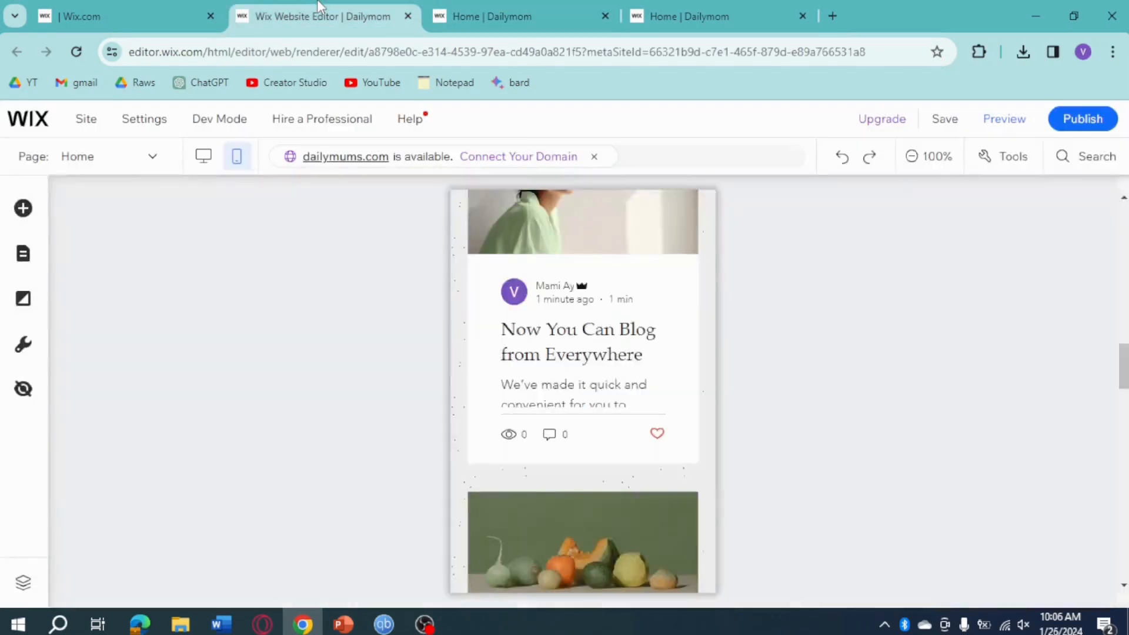
{"action": "mouse_move", "coordinate": [1058, 120]}
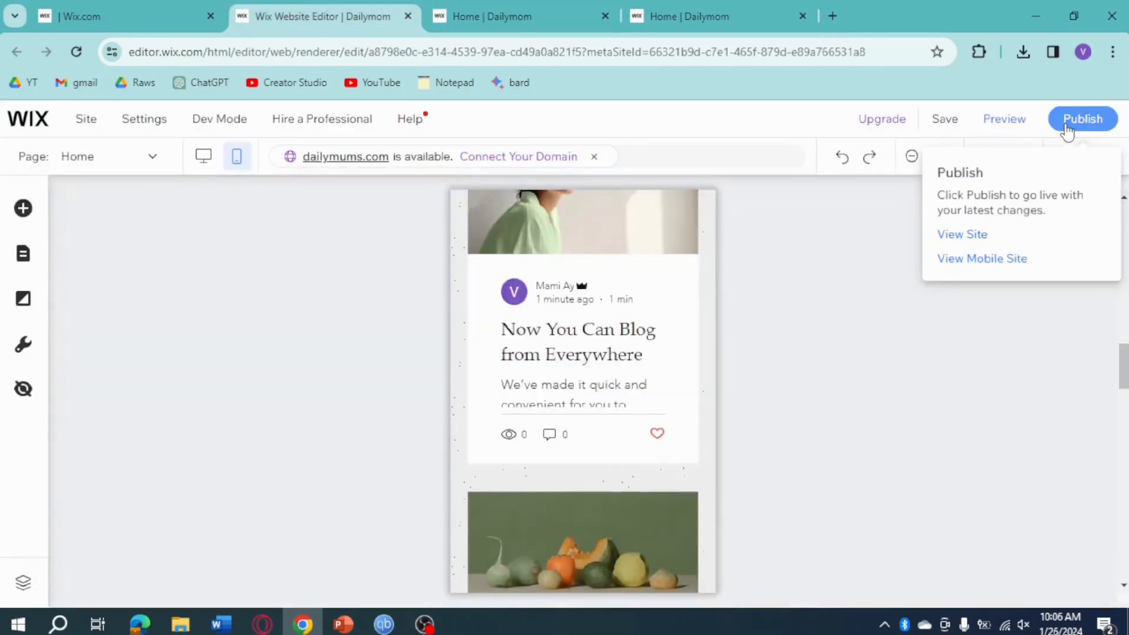
{"action": "left_click", "coordinate": [1013, 260]}
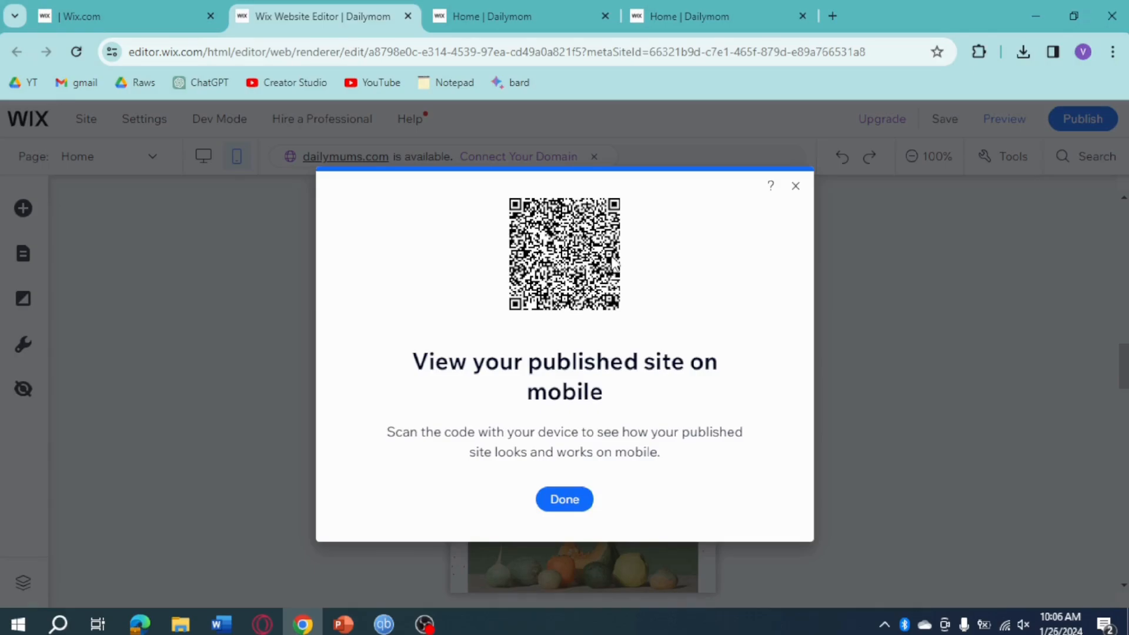
{"action": "left_click", "coordinate": [796, 186]}
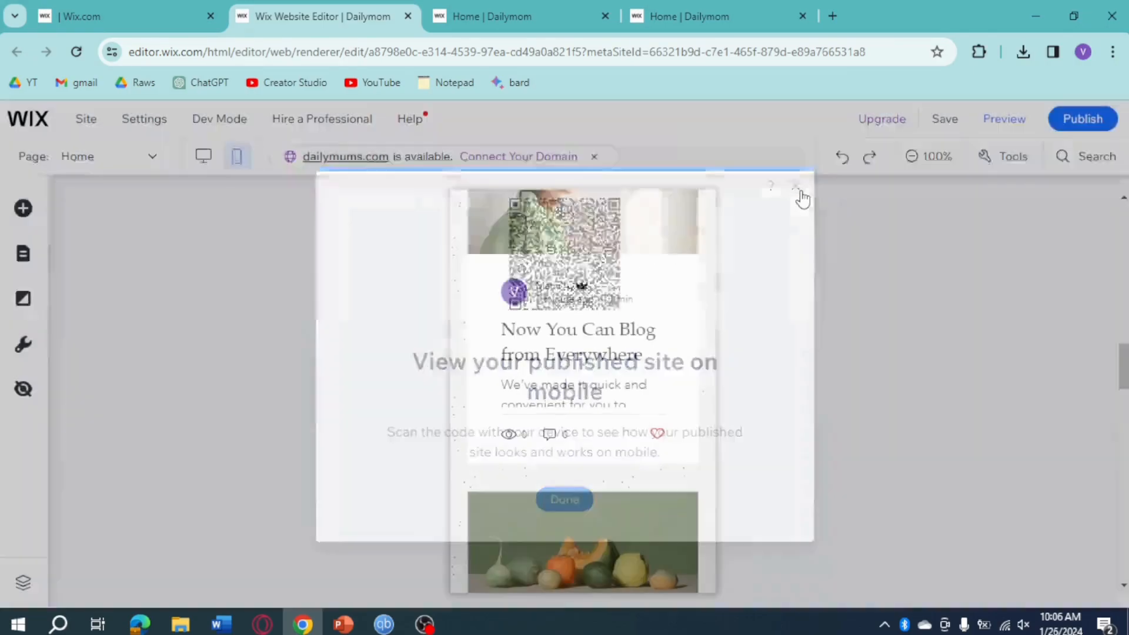
{"action": "scroll", "coordinate": [780, 369], "scroll_direction": "up", "scroll_amount": 8}
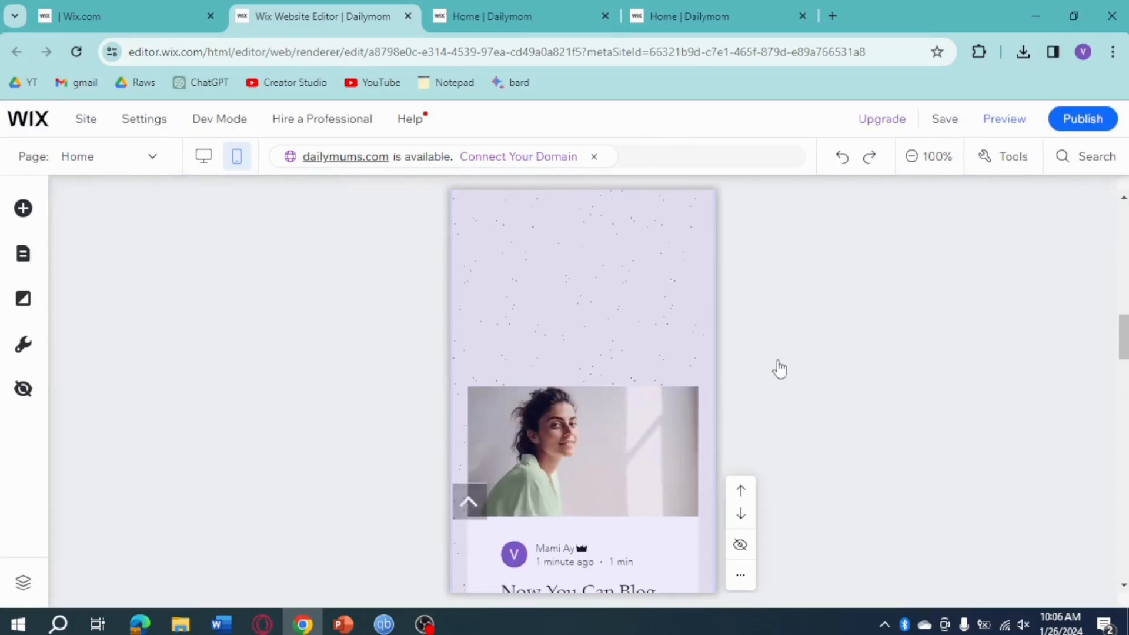
{"action": "scroll", "coordinate": [780, 370], "scroll_direction": "up", "scroll_amount": 5}
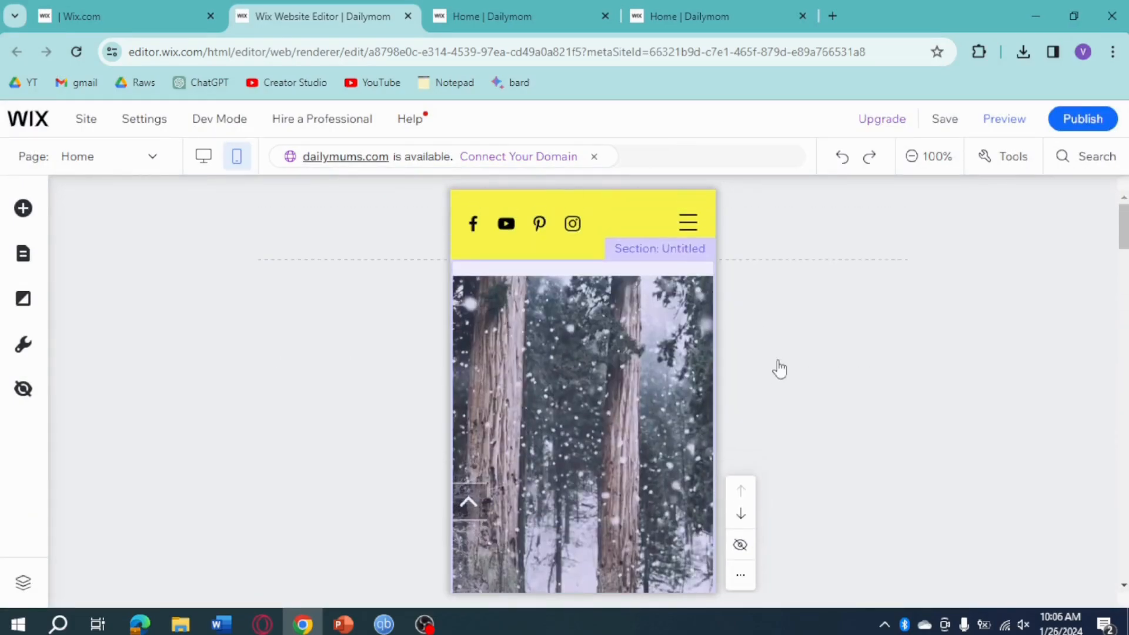